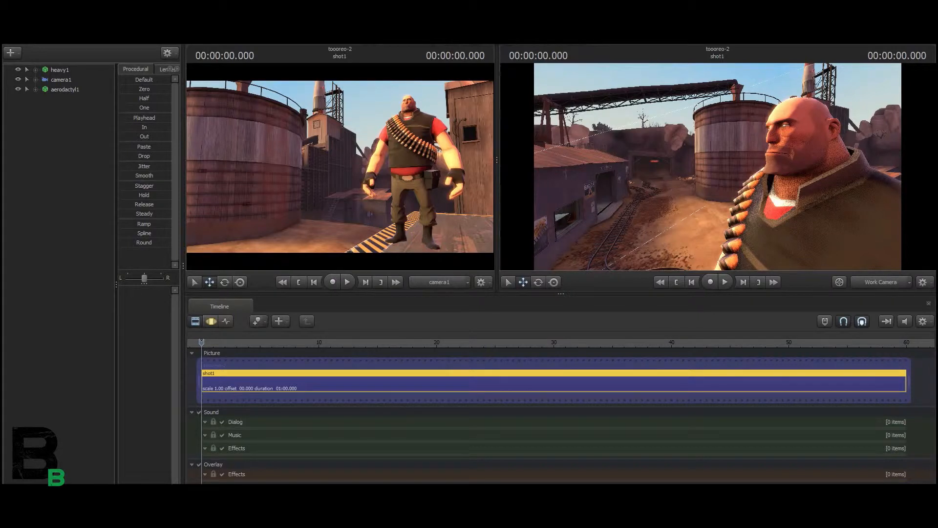
Switch the timeline to the Motion Editor and frame the heavy's upper body in the work camera viewport.
key("F3")
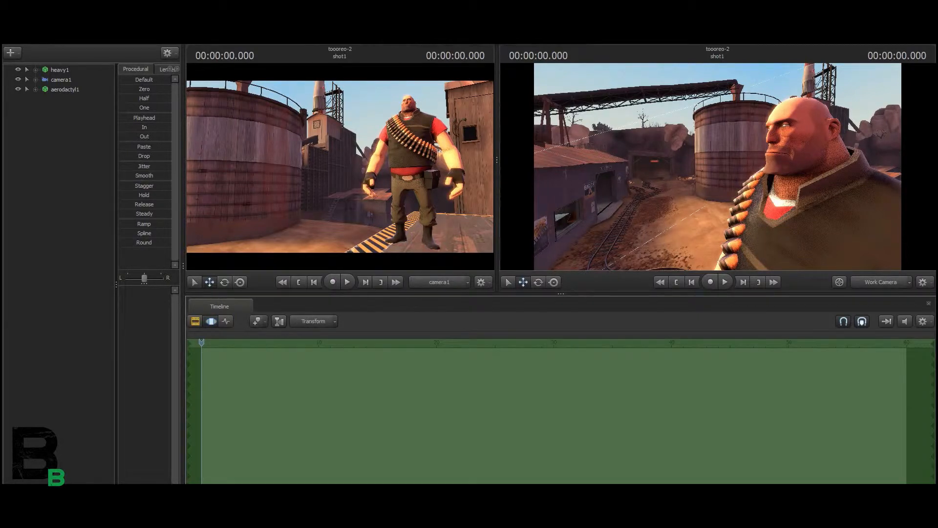
key("s")
left_click_drag(717, 166, 785, 167)
key("d")
key("w")
key("a")
key("d")
key("a")
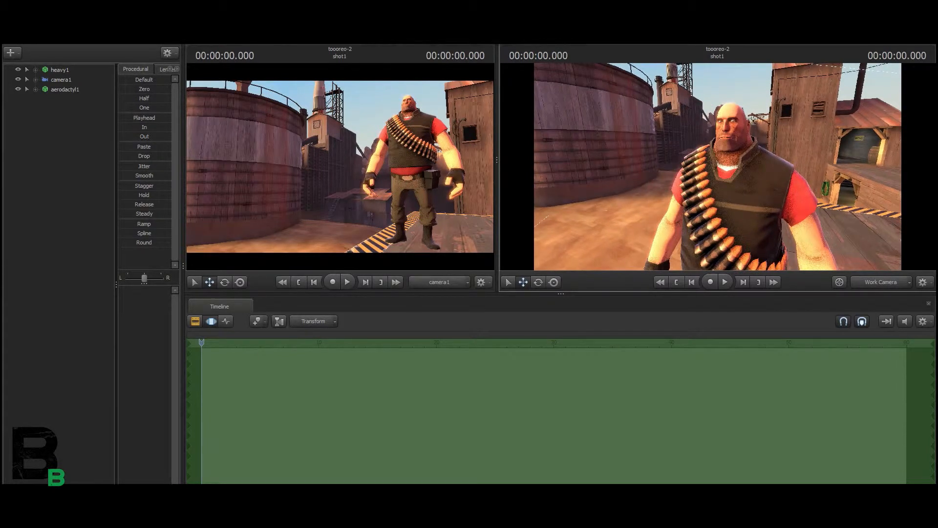
key("a")
left_click_drag(758, 167, 728, 166)
key("d")
key("d")
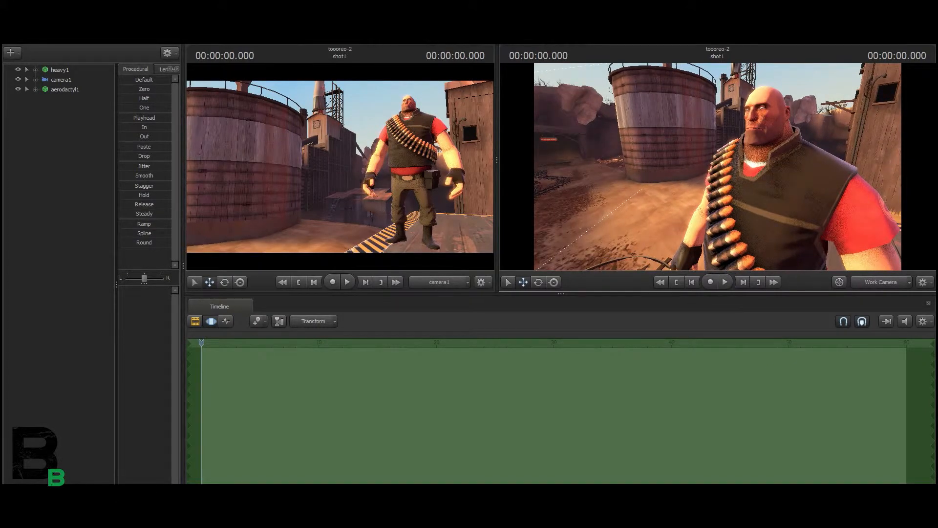
Set a time selection from about 2.7 to 7.2 seconds and rotate bip_upperArm_R to raise the heavy's right arm forward.
left_click_drag(240, 415, 233, 415)
left_click_drag(233, 415, 286, 416, "shift")
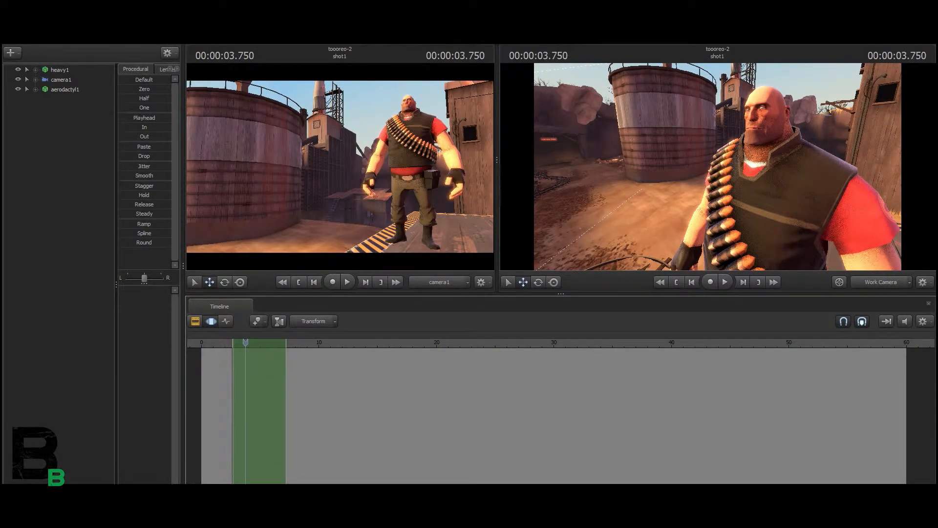
left_click(385, 139, "ctrl")
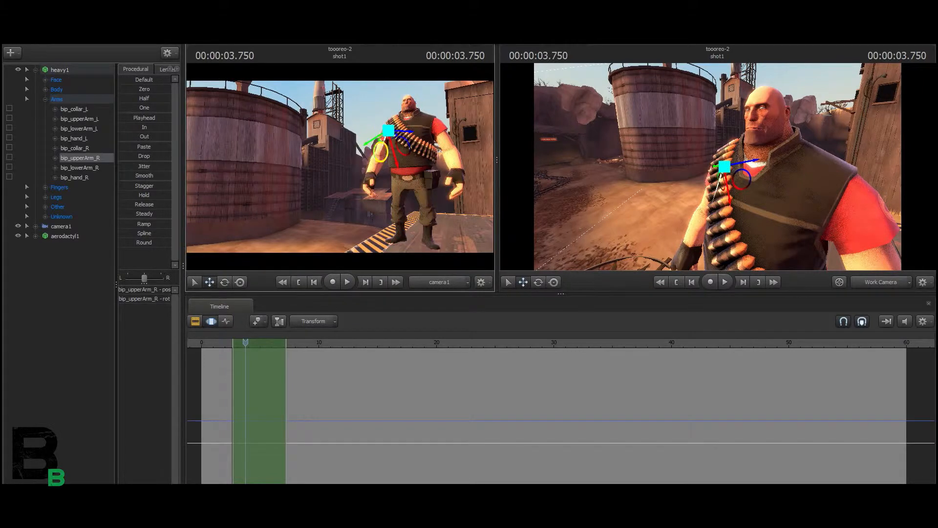
key("e")
mouse_move(378, 142)
left_mouse_down()
mouse_move(386, 110)
mouse_move(367, 134)
left_mouse_up()
key("ctrl+z")
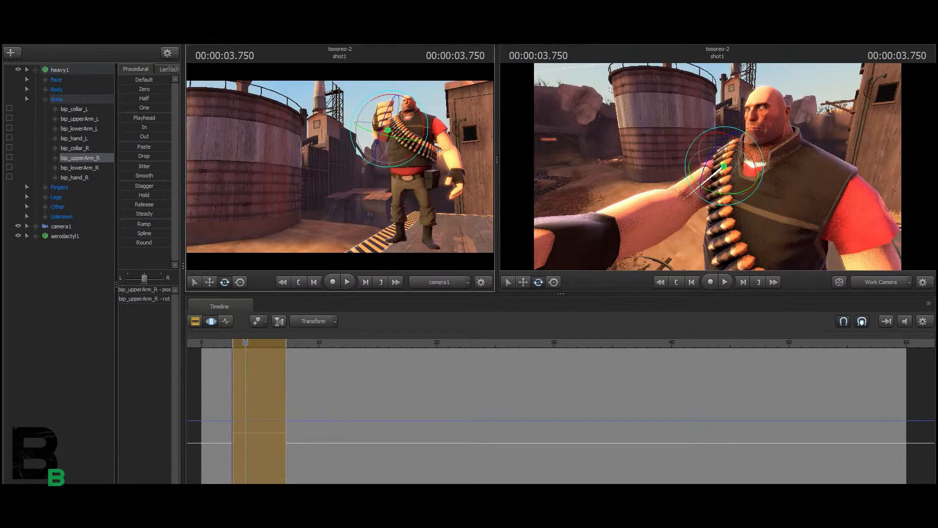
Extend the time selection's falloff to about 1.2 seconds at the start and 8.7 seconds at the end, and play back the arm motion.
left_click_drag(232, 414, 219, 415)
left_click_drag(286, 414, 304, 415)
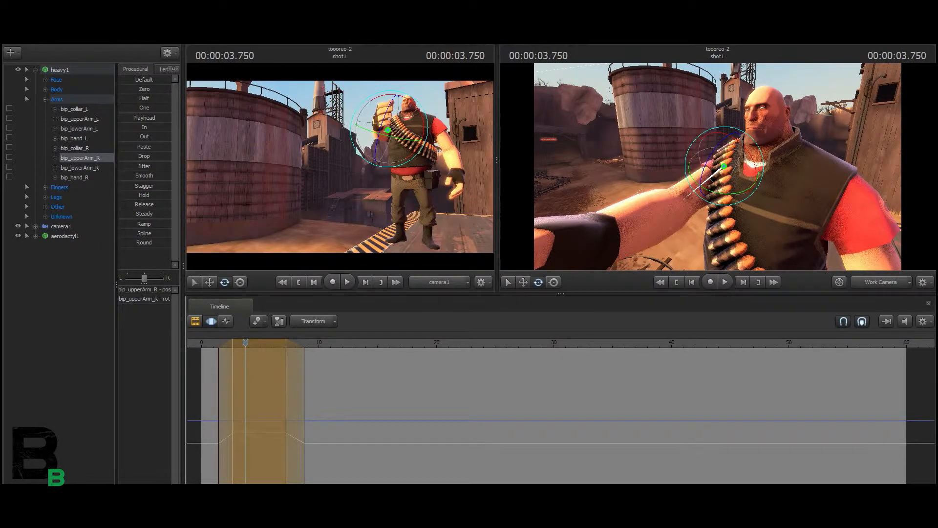
mouse_move(218, 391)
left_mouse_down()
mouse_move(232, 391)
mouse_move(216, 391)
left_mouse_up()
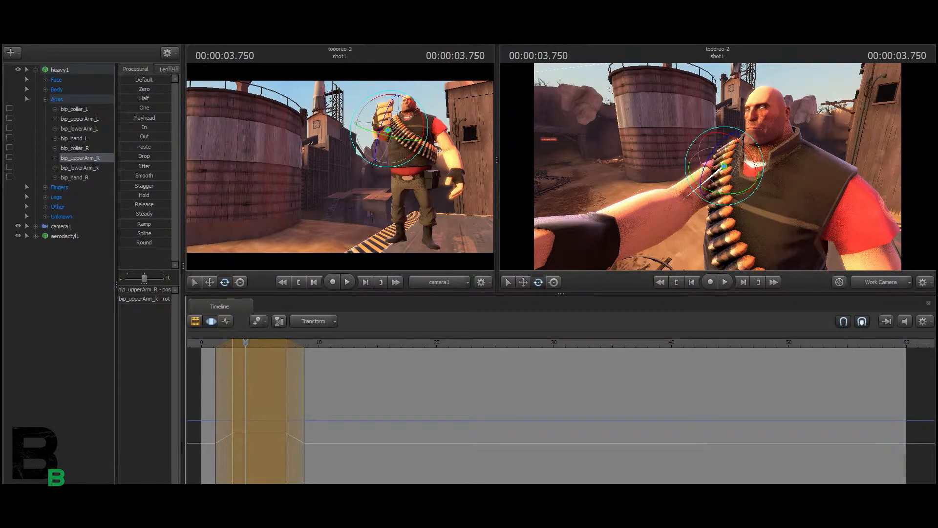
left_click_drag(245, 342, 210, 342)
key("space")
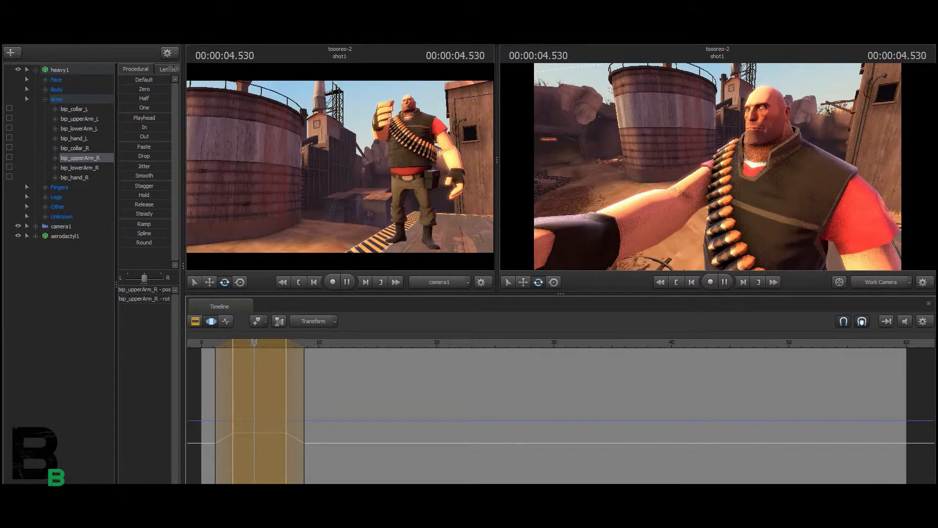
key("space")
Select the range from about 0.8 to 11.8 seconds, apply Smooth to the upper arm motion and play it back.
left_click_drag(211, 415, 340, 415, "shift")
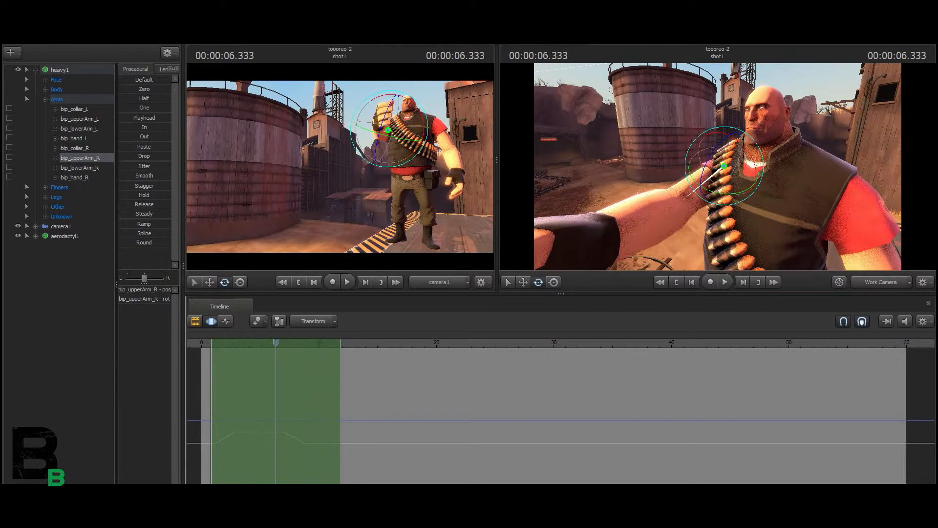
left_click_drag(120, 175, 132, 175)
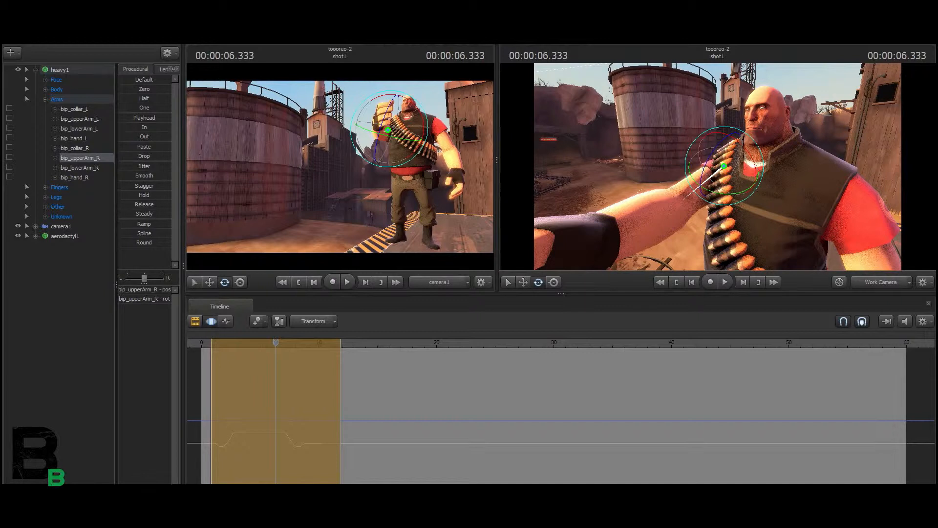
left_click_drag(224, 381, 207, 382)
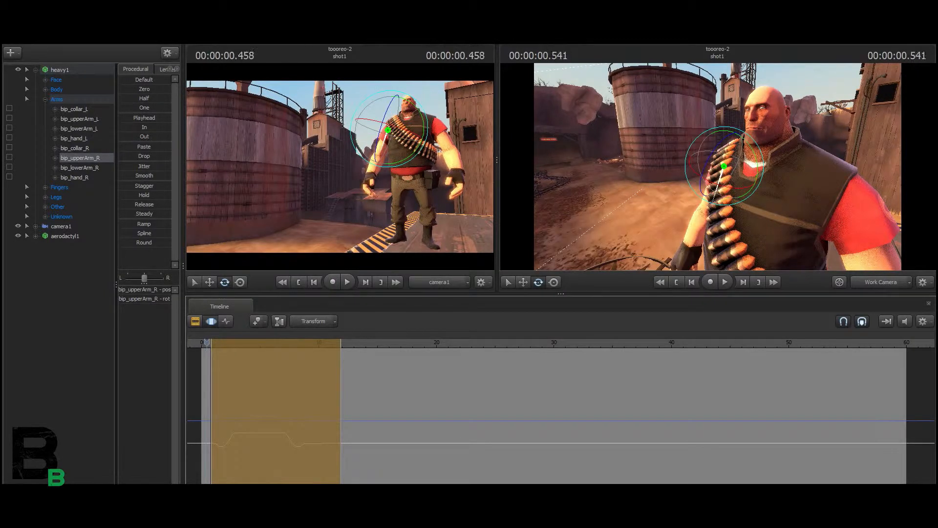
key("space")
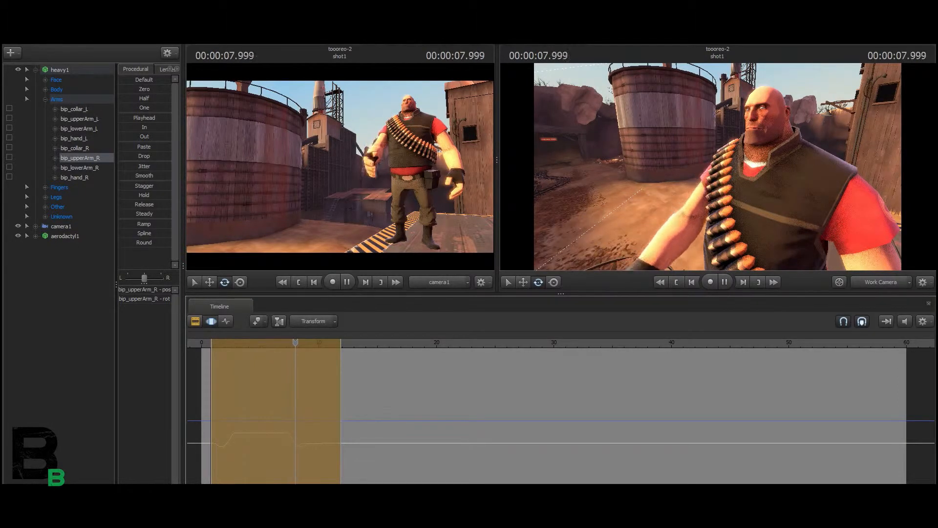
key("space")
key("Return")
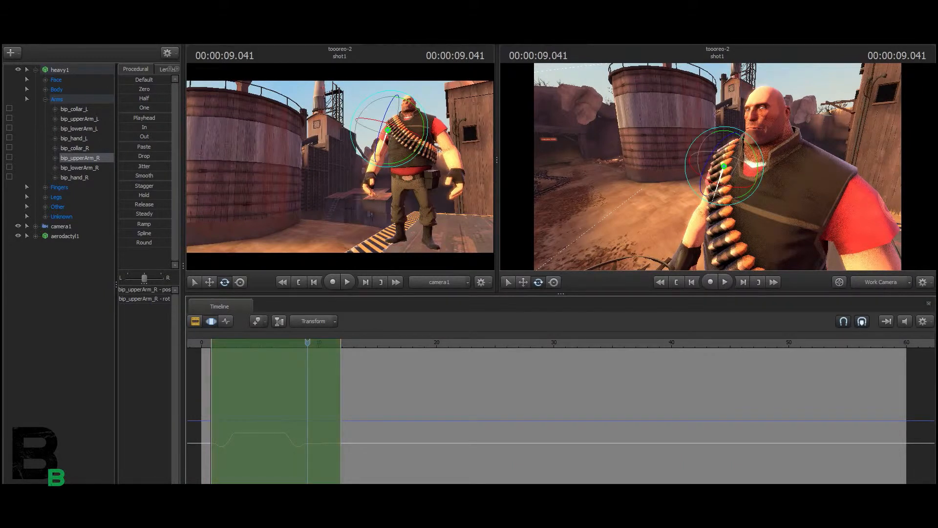
Clear the time selection, apply the Playhead preset to bip_upperArm_R over the whole shot and return to the start.
key("Escape")
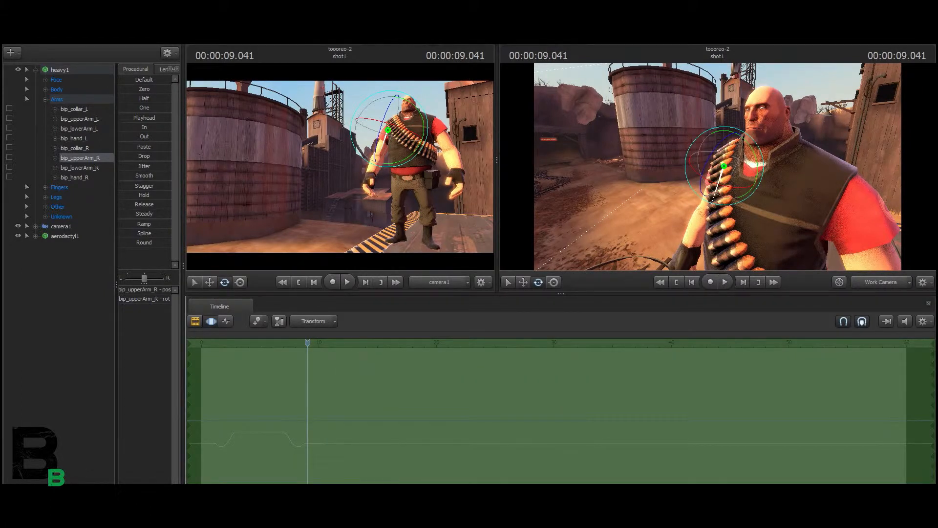
left_click(144, 118)
left_click_drag(308, 343, 214, 343)
left_click(282, 282)
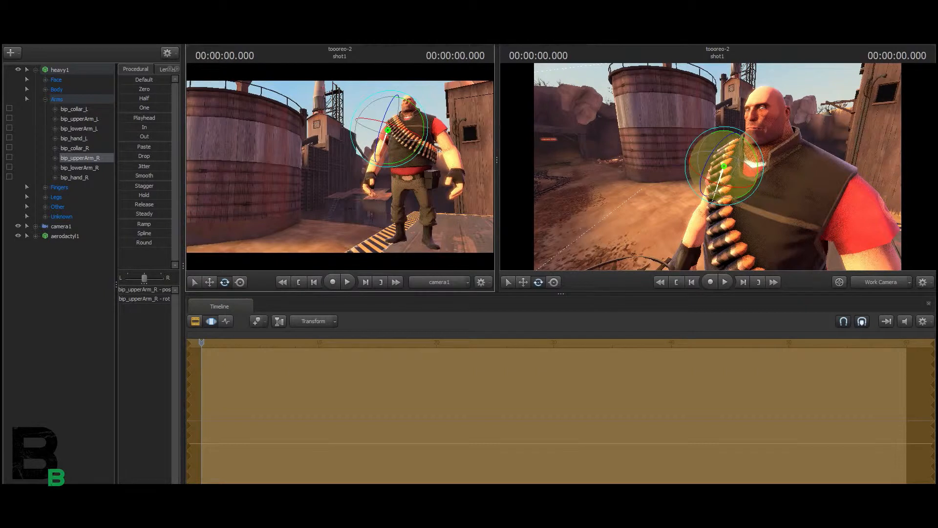
Record a live rotation of bip_upperArm_R over about the first 20 seconds of the shot.
mouse_move(674, 211)
left_mouse_down()
mouse_move(630, 210)
mouse_move(786, 222)
mouse_move(767, 222)
mouse_move(775, 215)
left_mouse_up()
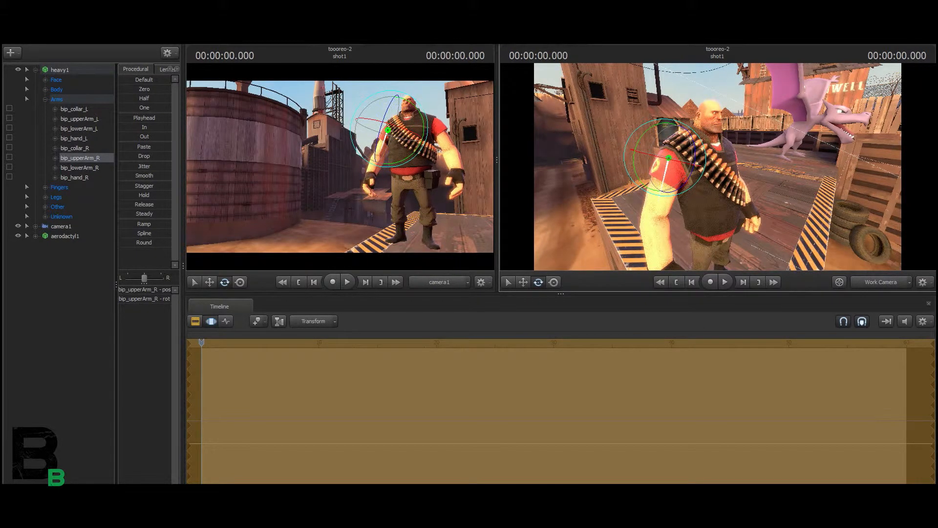
left_click_drag(723, 176, 652, 171)
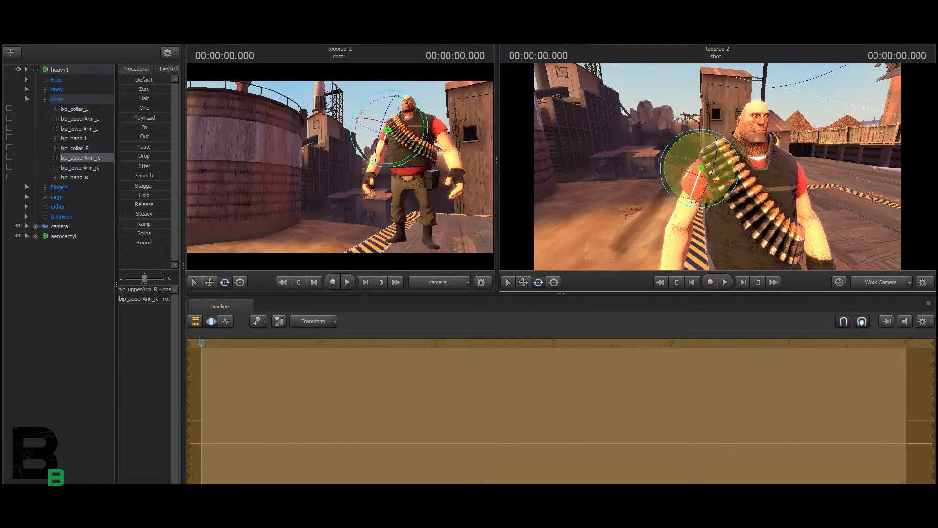
key("space")
key("space")
left_click_drag(680, 198, 675, 194)
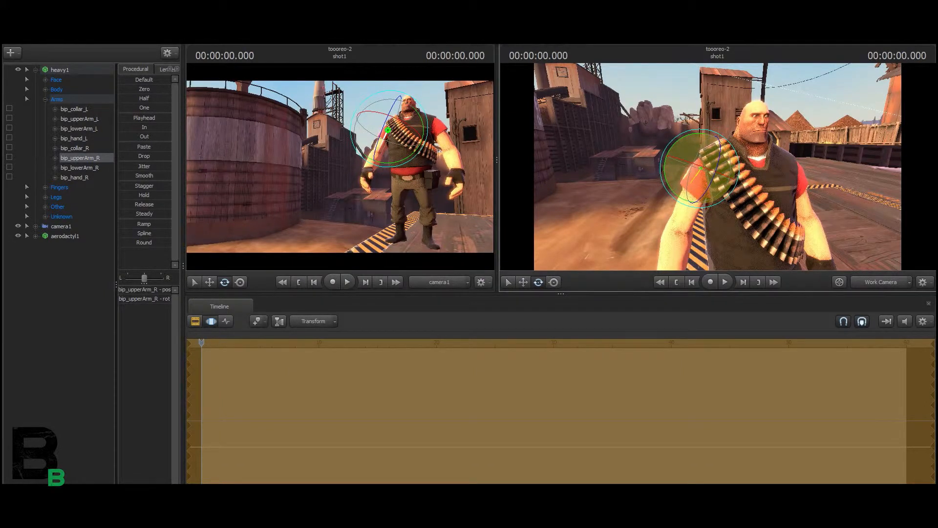
key("space")
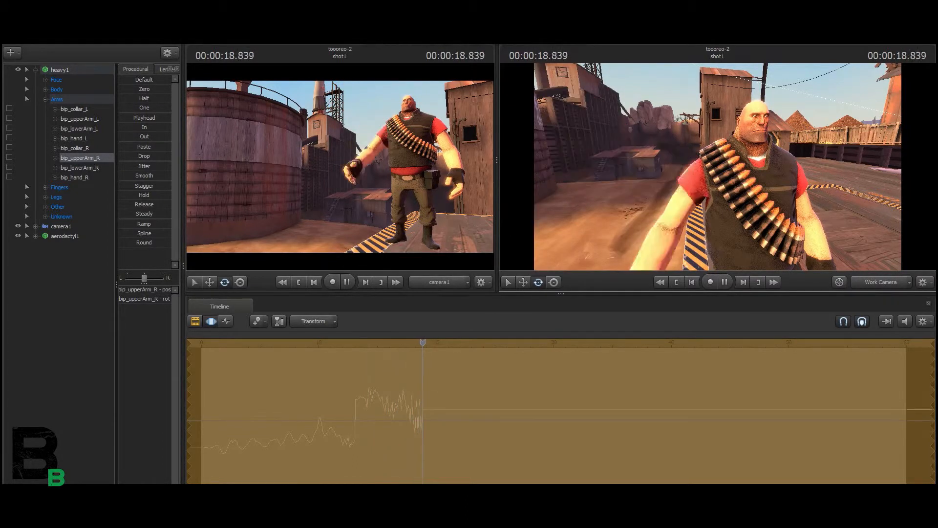
key("space")
key("Home")
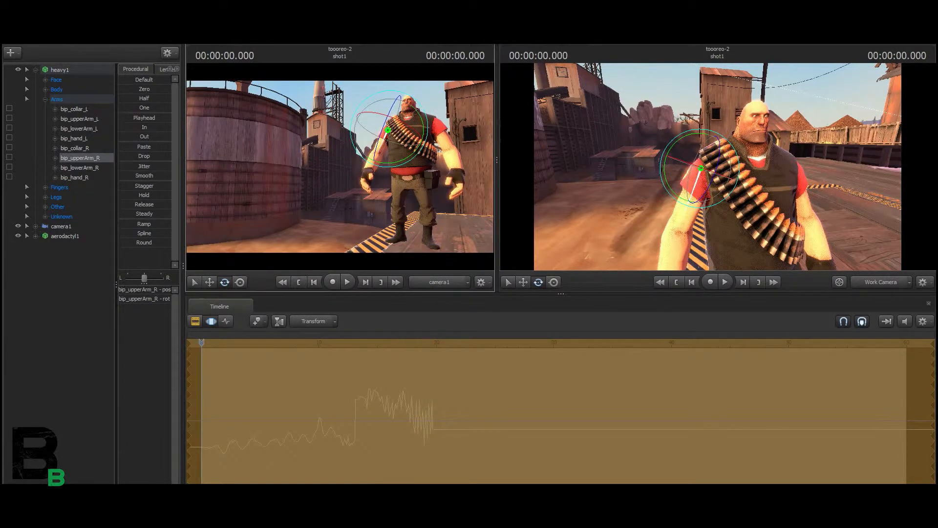
Apply partial smoothing to the recorded bip_upperArm_R motion, play it back and return to the start.
left_click_drag(140, 175, 150, 175)
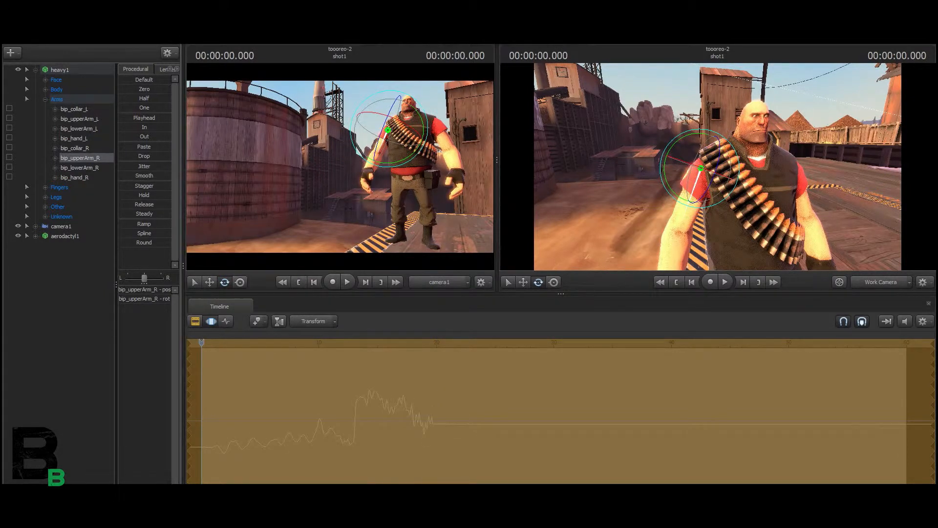
key("space")
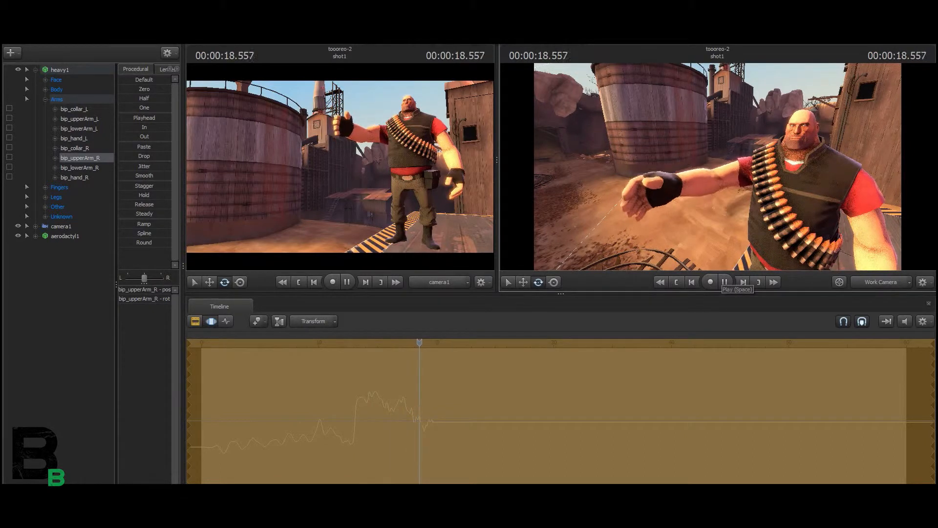
key("space")
left_click_drag(445, 342, 202, 343)
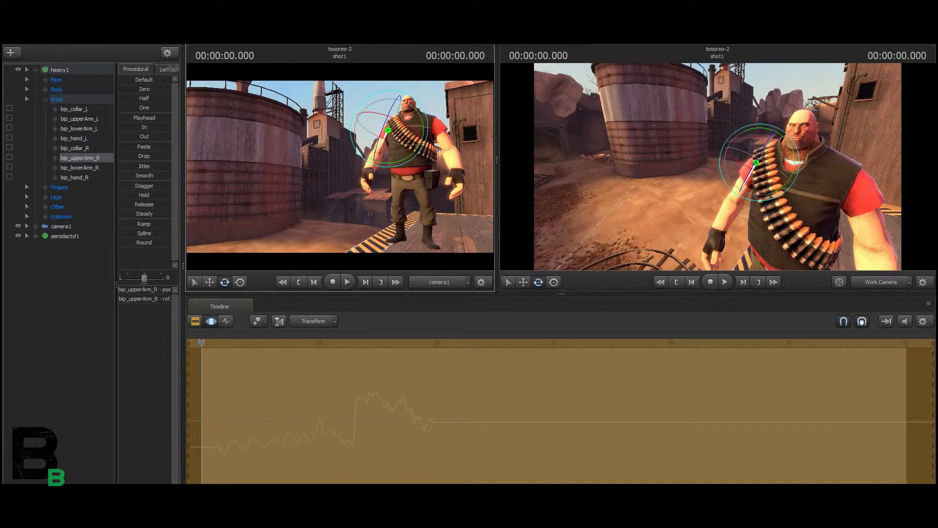
Collapse the heavy1 control groups and move the playhead to about 1.08 seconds.
left_click(44, 100)
left_click(35, 70)
left_click_drag(684, 166, 735, 171)
key("ctrl+z")
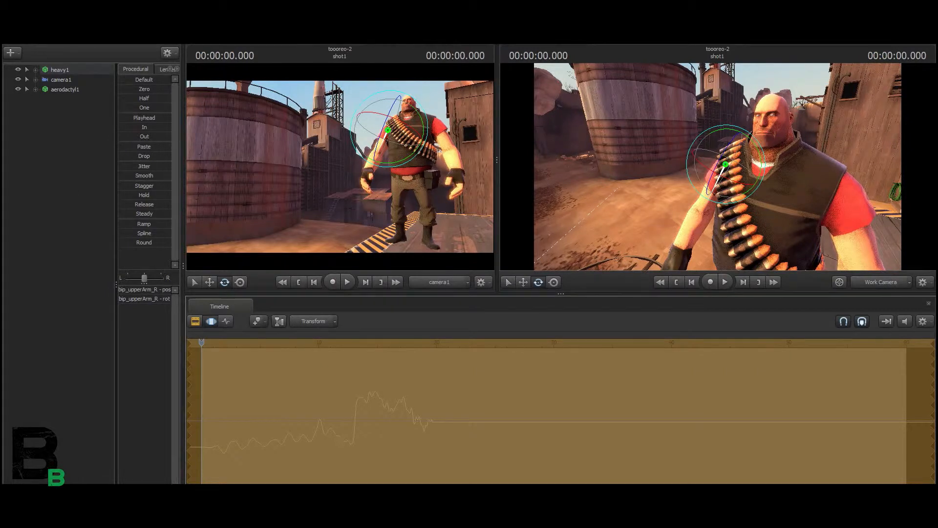
left_click_drag(201, 342, 214, 342)
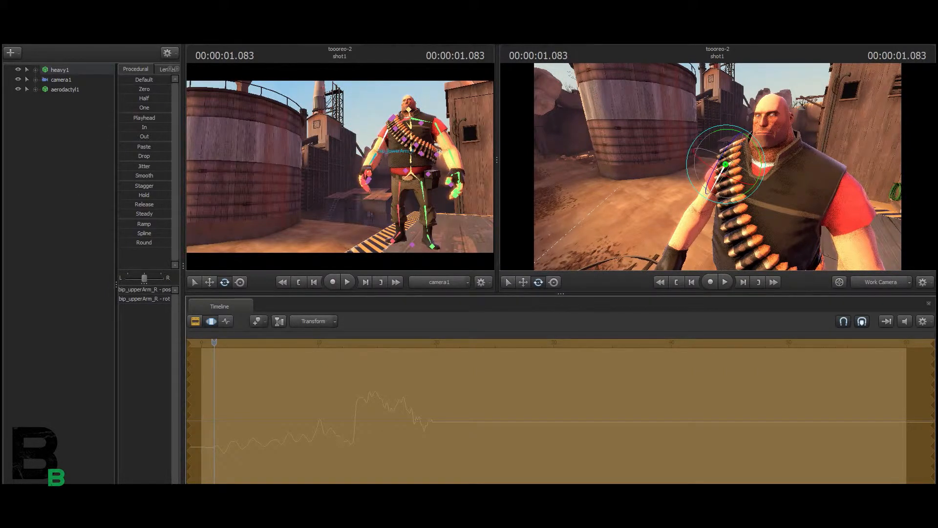
Try rotating bip_upperArm_R and bip_upperArm_L together as a multiple selection.
left_click(374, 156, "ctrl")
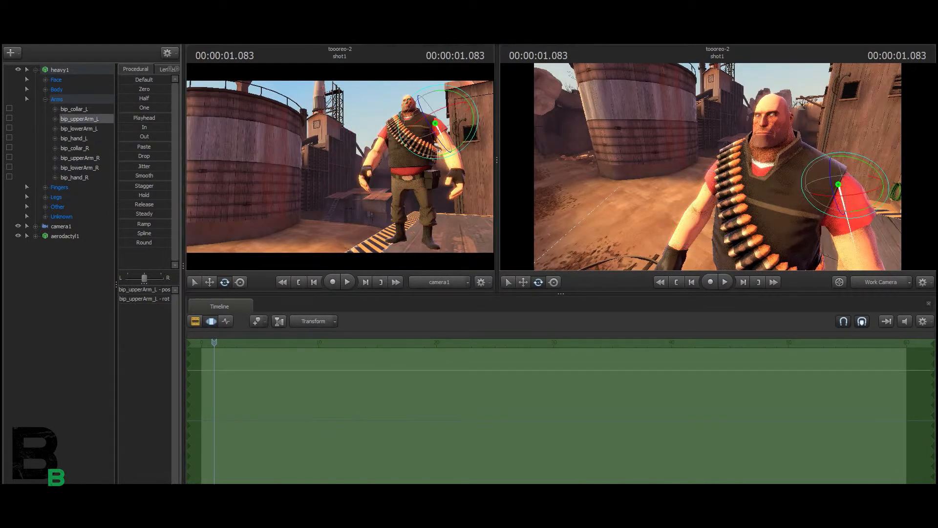
left_click(452, 155, "ctrl")
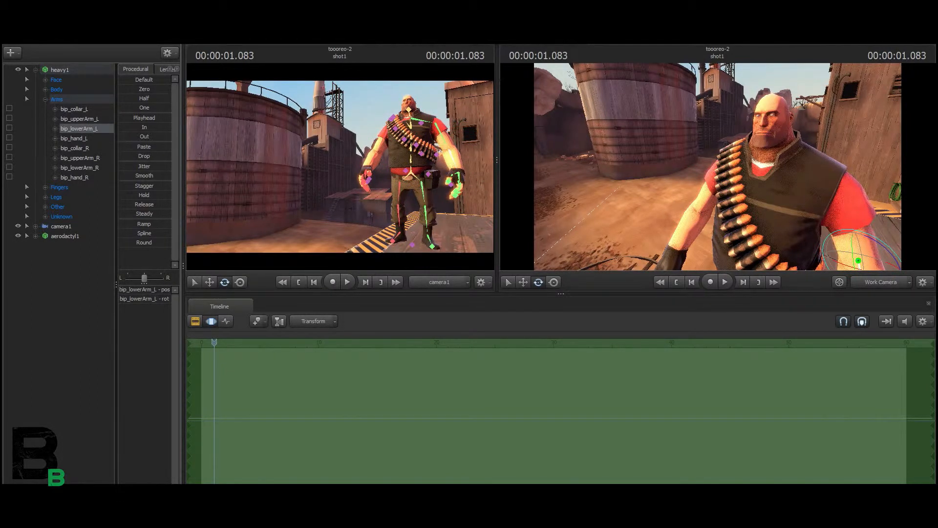
left_click(387, 131, "ctrl")
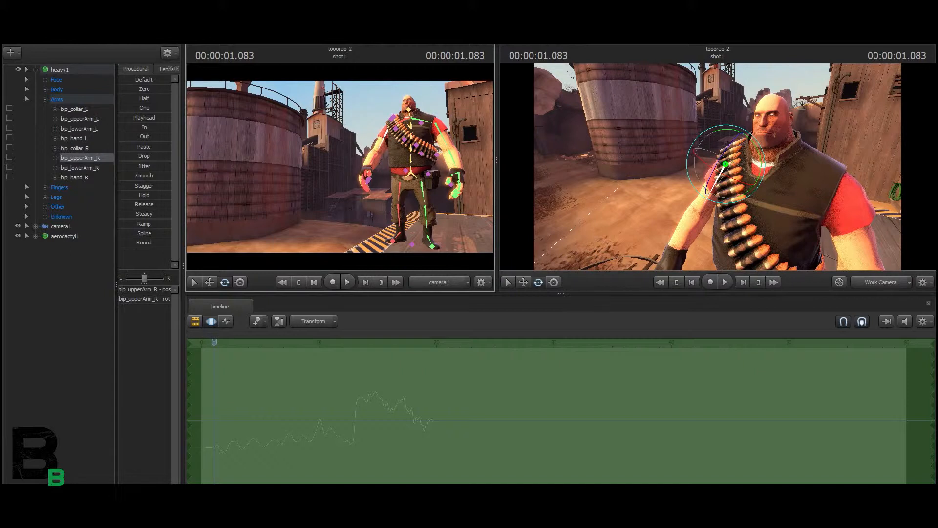
left_click(440, 144, "ctrl+shift")
mouse_move(439, 151)
left_mouse_down()
mouse_move(466, 140)
mouse_move(455, 147)
left_mouse_up()
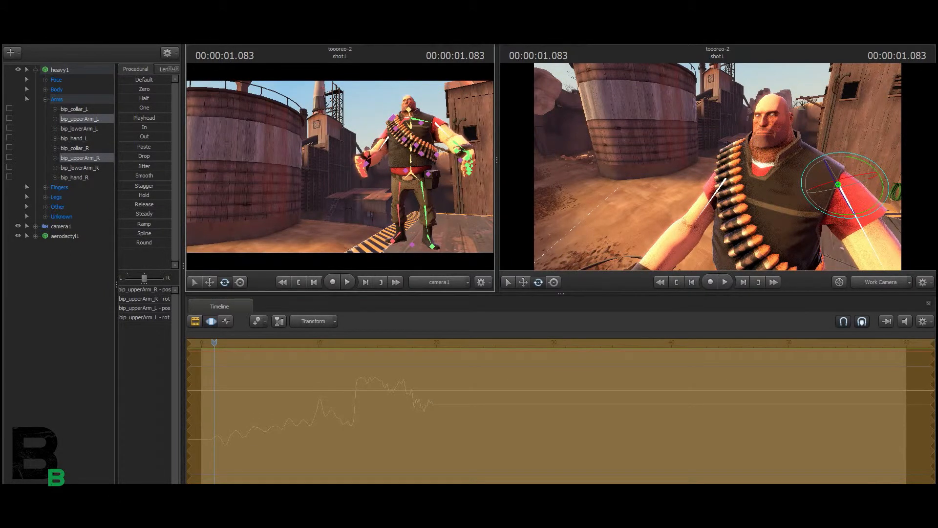
key("ctrl+z")
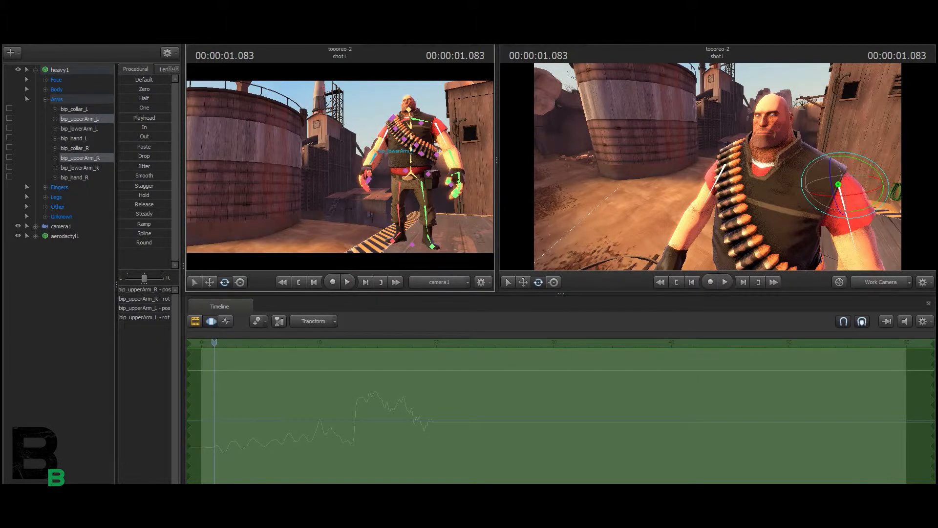
Record a live rotation of bip_lowerArm_R over about the first 22 seconds of the shot and briefly play it back from the start.
left_click(395, 151)
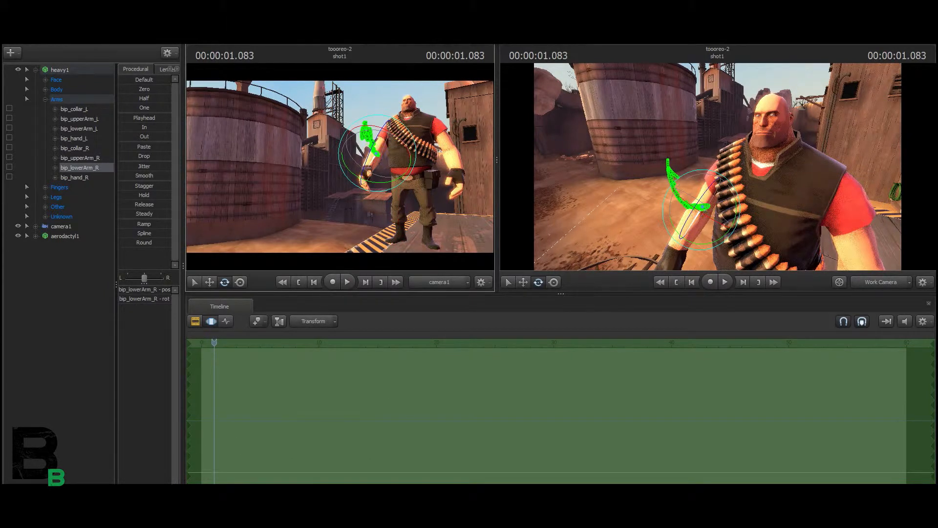
key("Home")
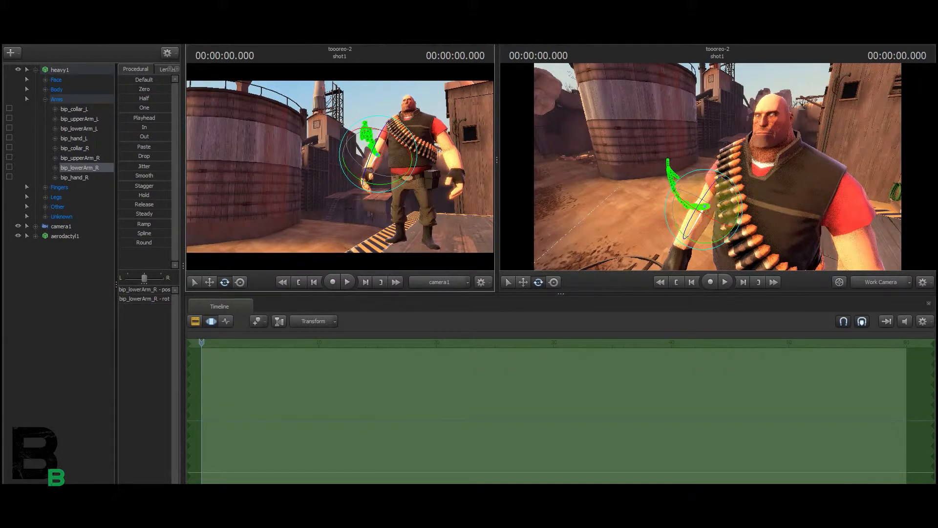
left_click_drag(718, 167, 723, 146)
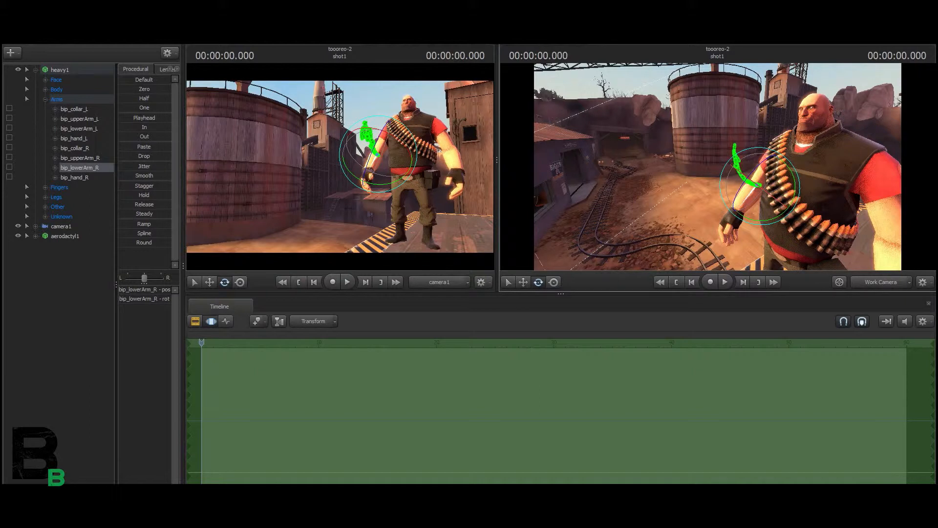
key("space")
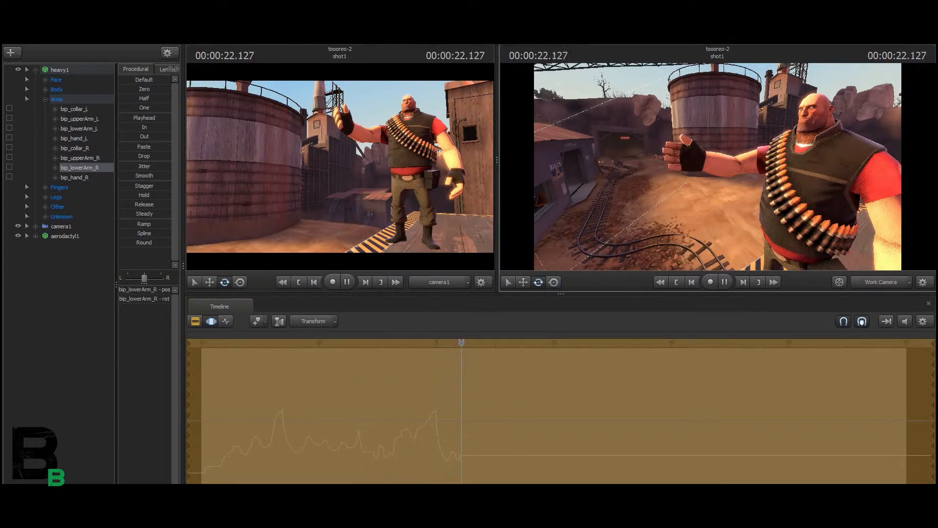
key("space")
left_click(282, 282)
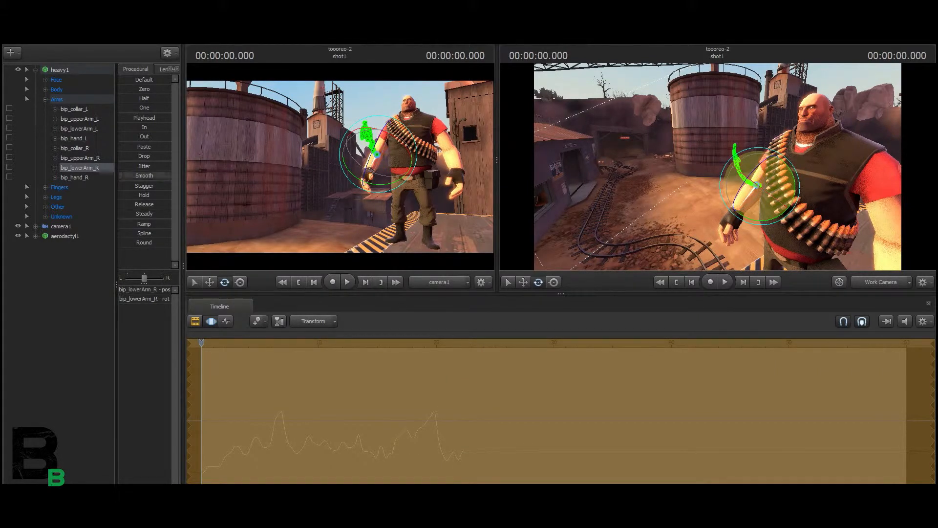
key("space")
key("space")
Record a live rotation of bip_head from the start of the shot to about 20 seconds and return to the start.
left_click_drag(693, 171, 733, 181)
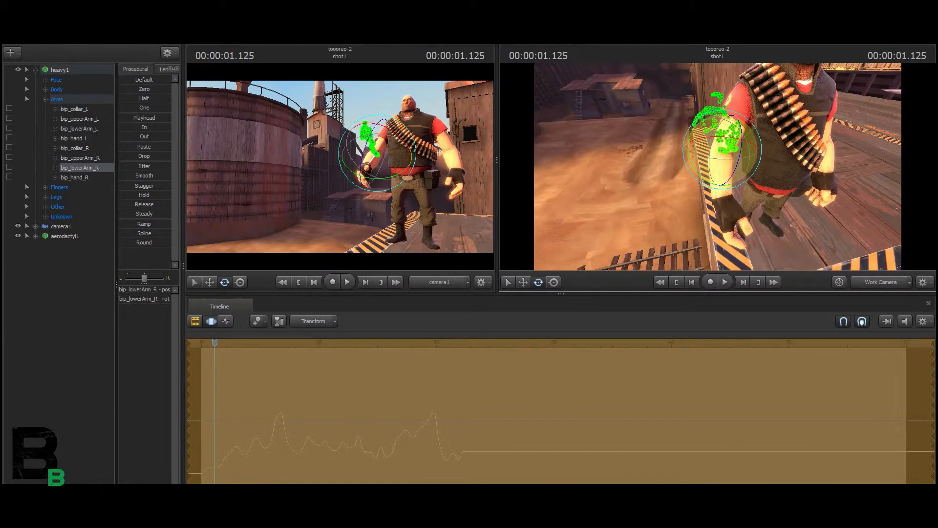
left_click_drag(723, 152, 615, 154)
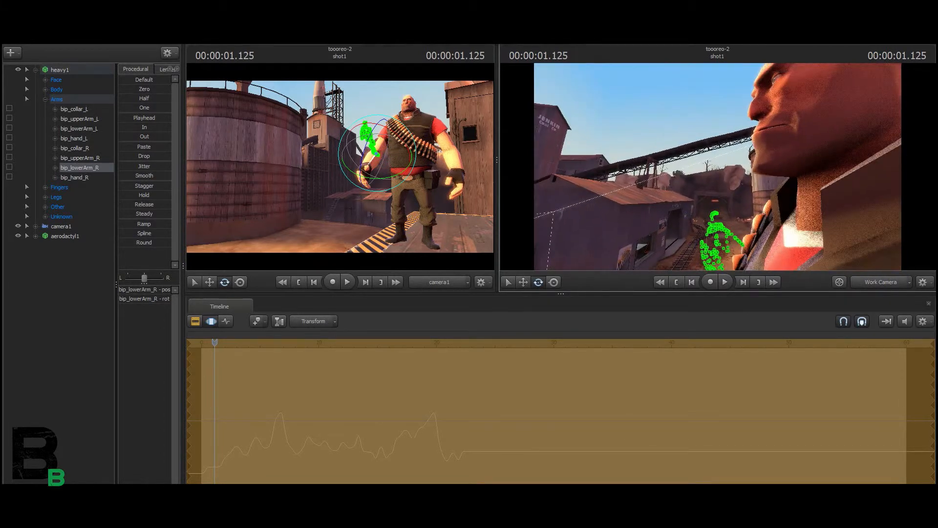
key("s")
left_click(282, 282)
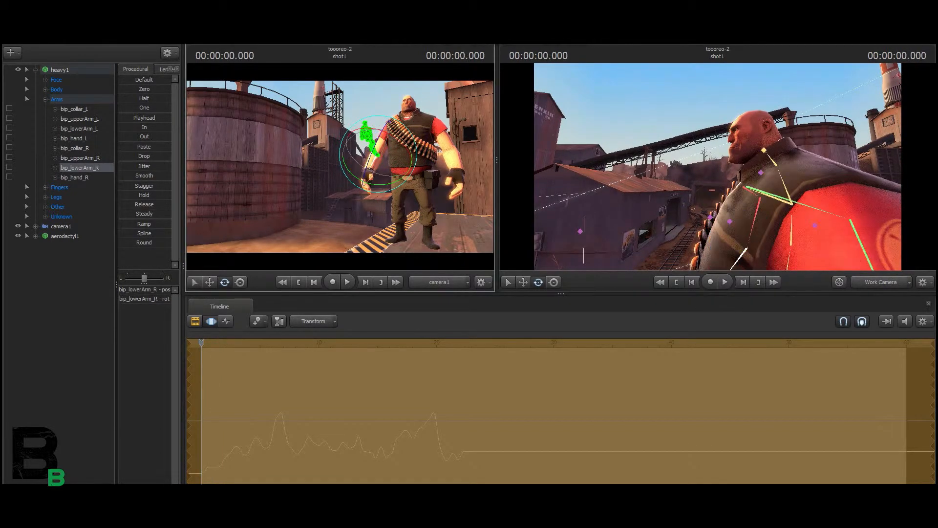
left_click(764, 150, "ctrl")
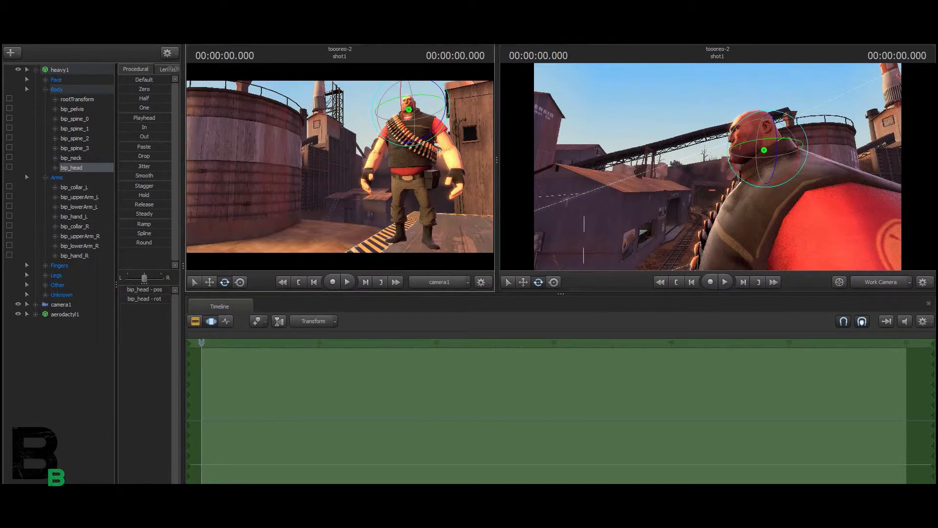
key("space")
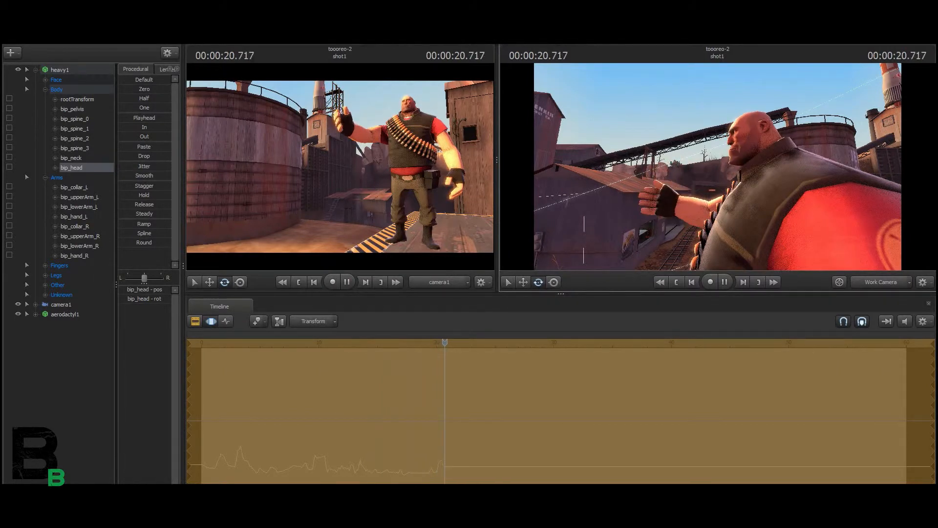
left_click(282, 282)
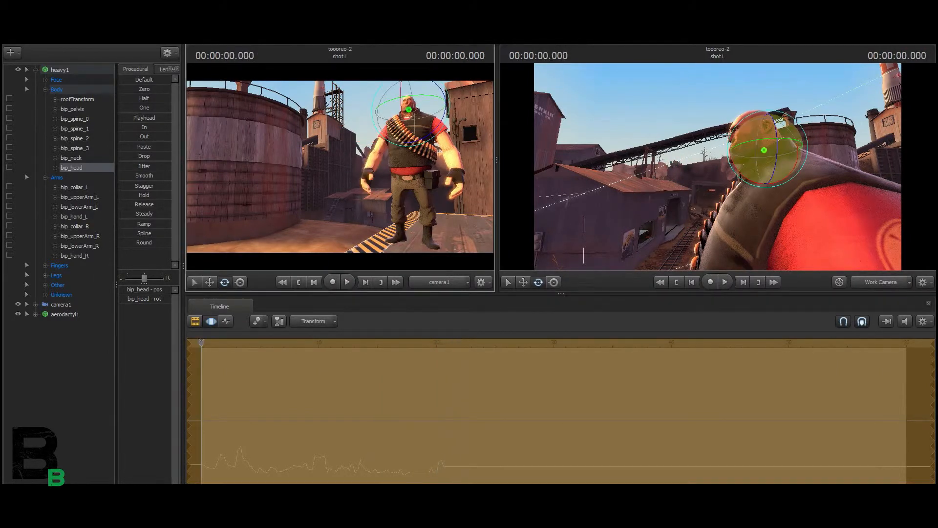
Review the recorded head and right arm motion in playback, checking the shot in the Clip Editor as well.
left_click(78, 168)
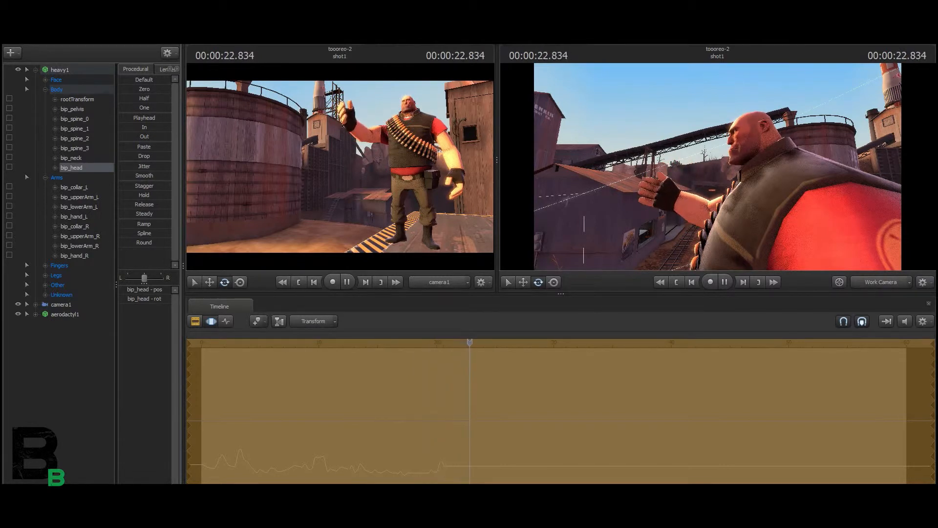
key("space")
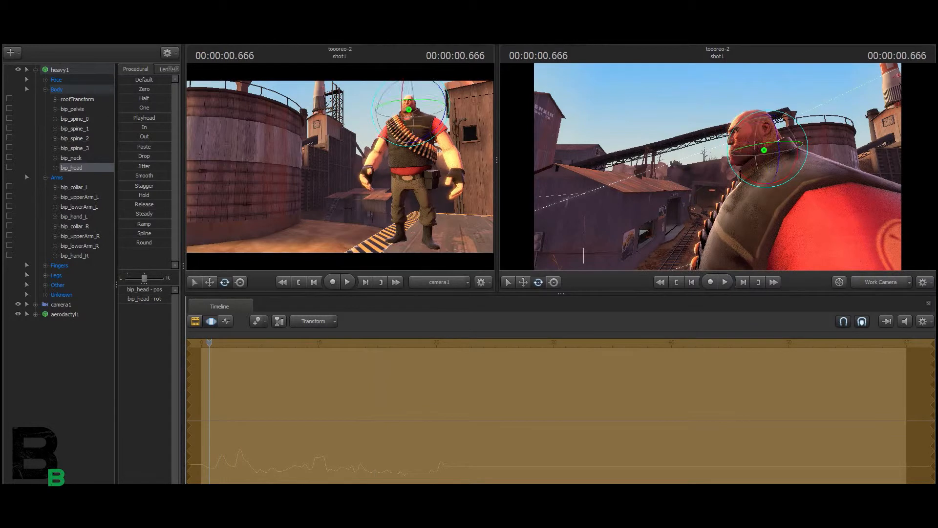
key("F2")
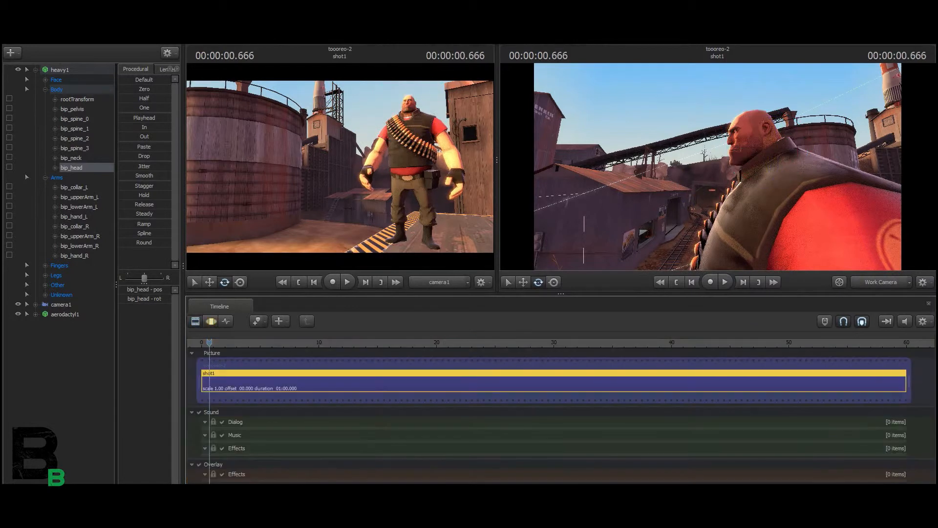
key("Home")
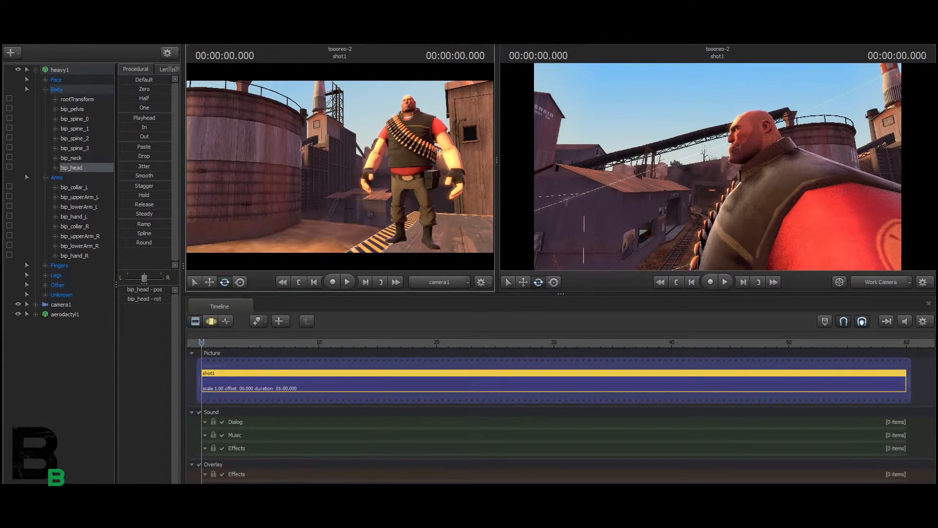
mouse_move(718, 166)
left_mouse_down()
mouse_move(721, 193)
mouse_move(710, 183)
mouse_move(721, 181)
left_mouse_up()
key("s")
key("w")
key("w")
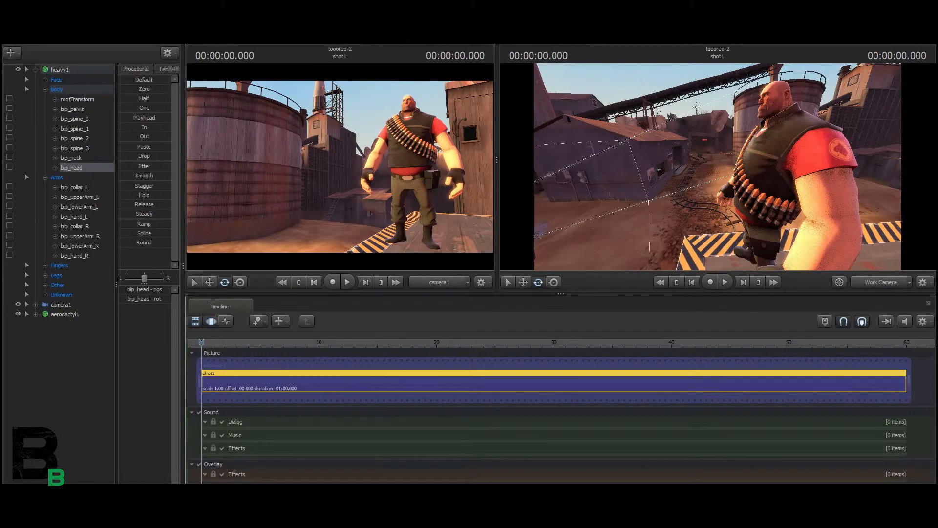
key("F3")
key("space")
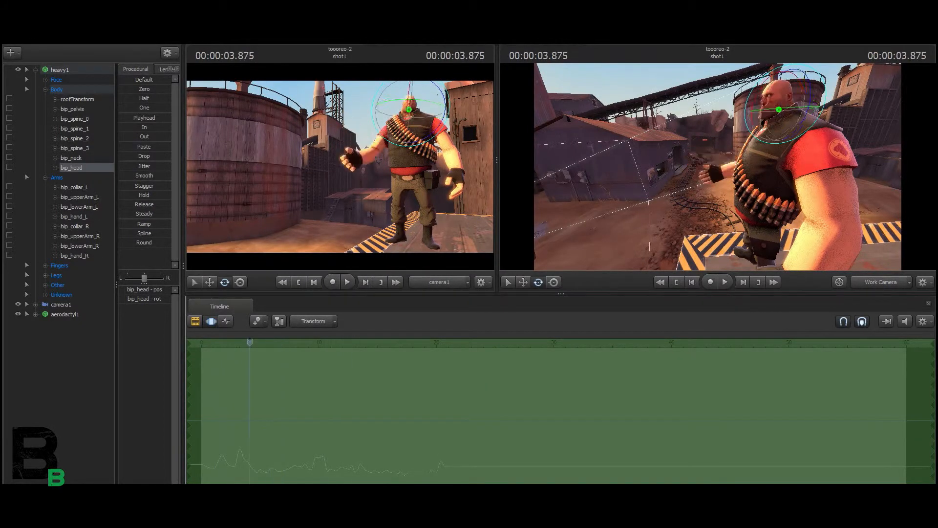
Collapse the heavy1 control groups, select aerodactyl1 and move the playhead to about 2.67 seconds to inspect its wing animation.
left_click(36, 69)
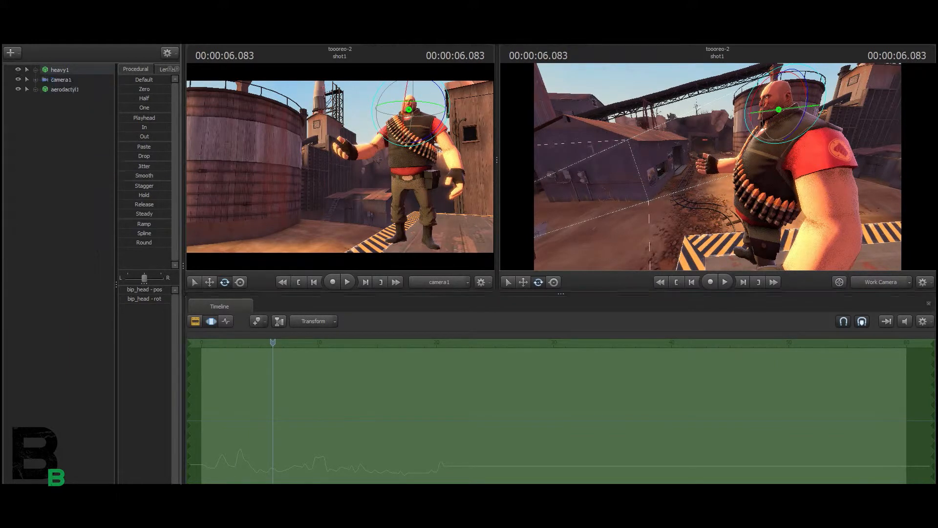
left_click_drag(718, 166, 836, 169)
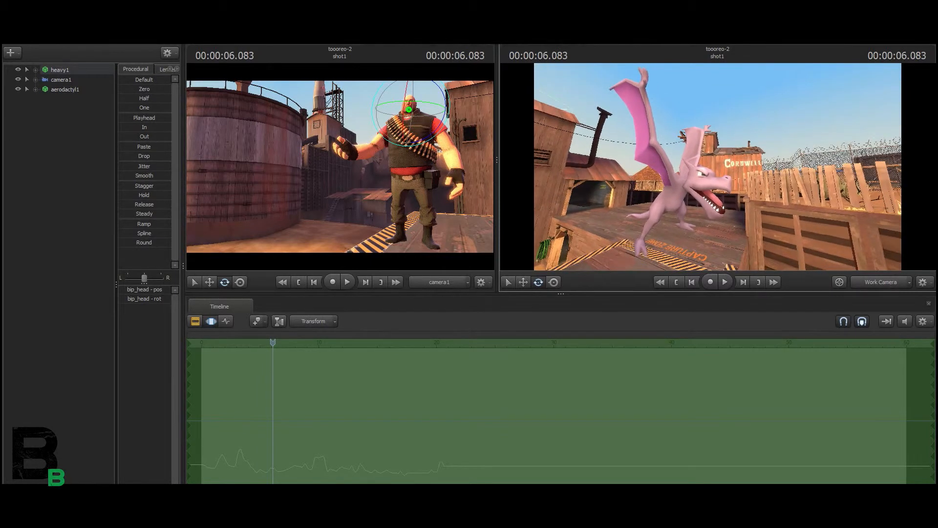
left_click_drag(835, 169, 811, 177)
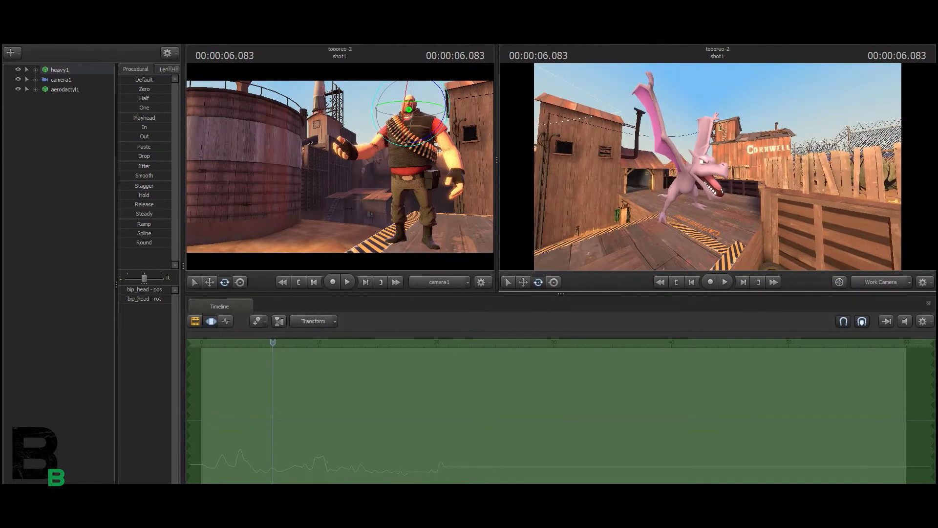
left_click(65, 90)
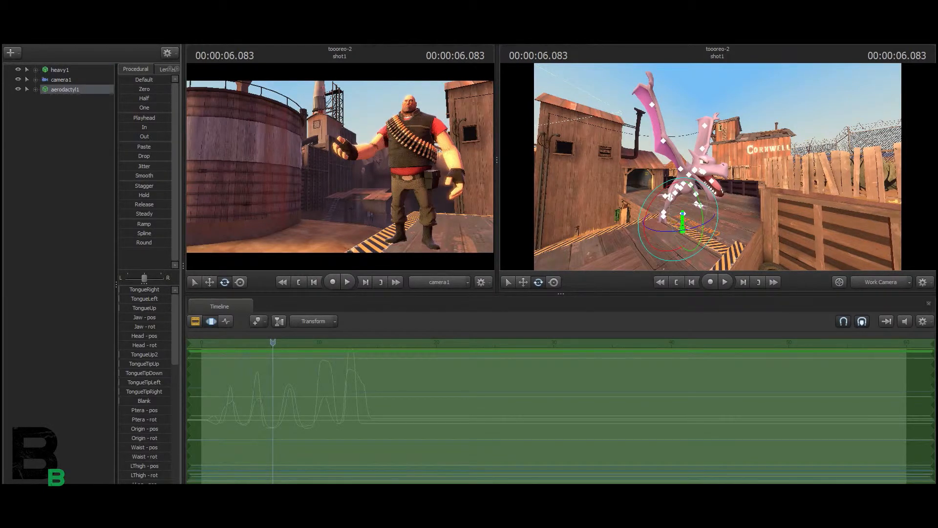
left_click_drag(272, 342, 232, 343)
left_click_drag(717, 167, 722, 189)
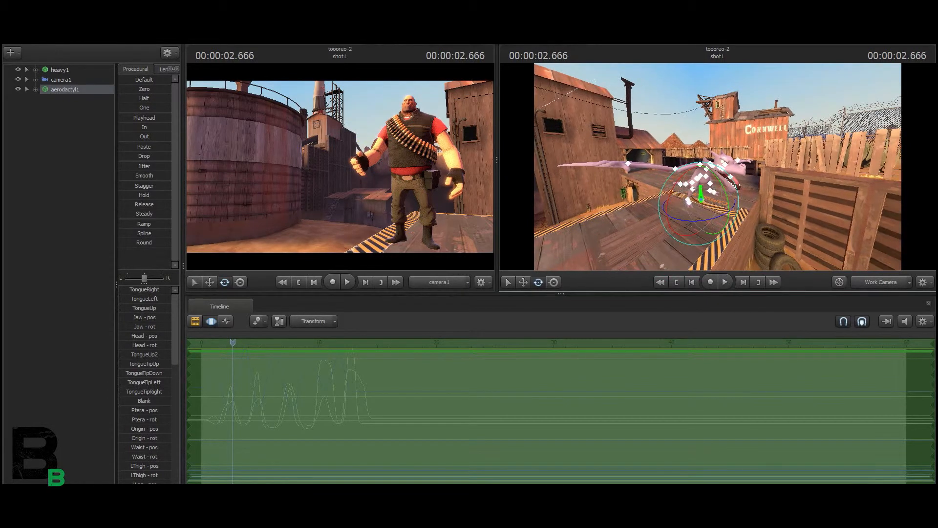
Reframe camera1 on the aerodactyl and play its wing motion from the start of the shot to about 13.9 seconds.
left_click(62, 79)
left_click_drag(340, 167, 409, 169)
left_click_drag(232, 342, 211, 343)
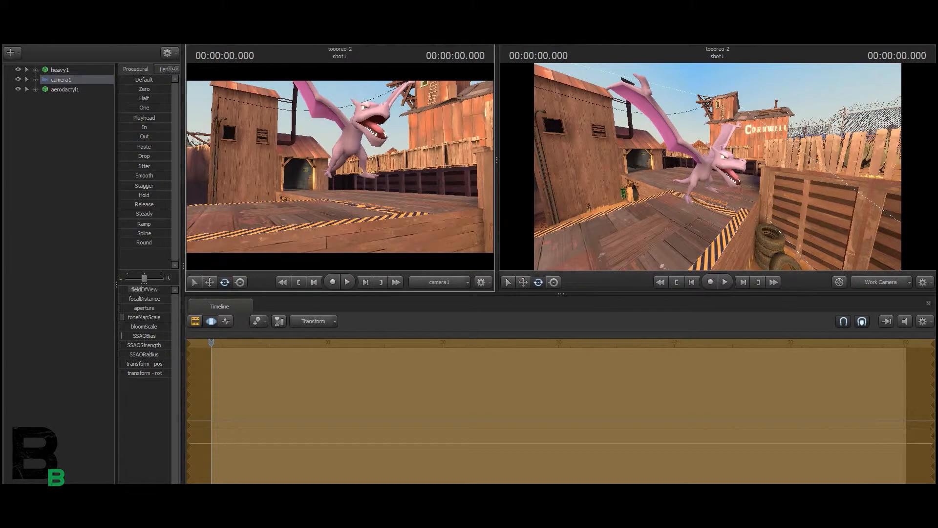
key("space")
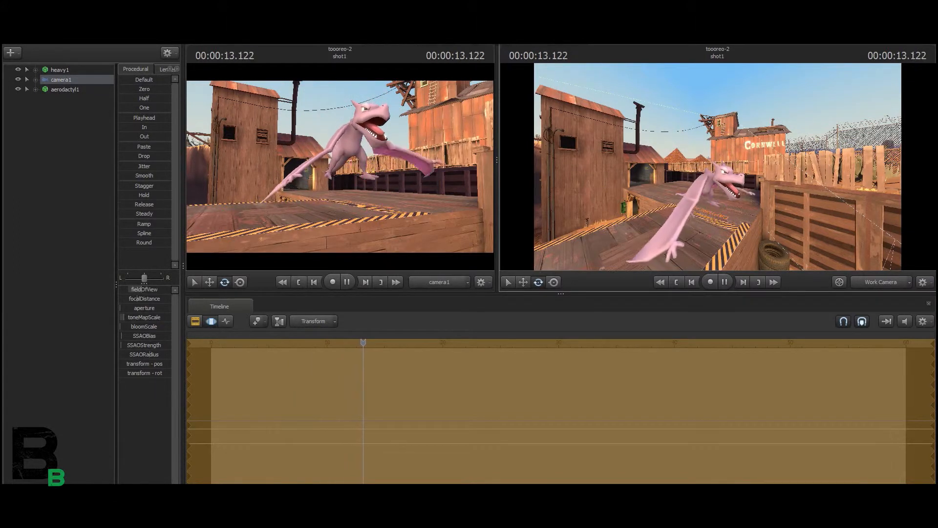
key("space")
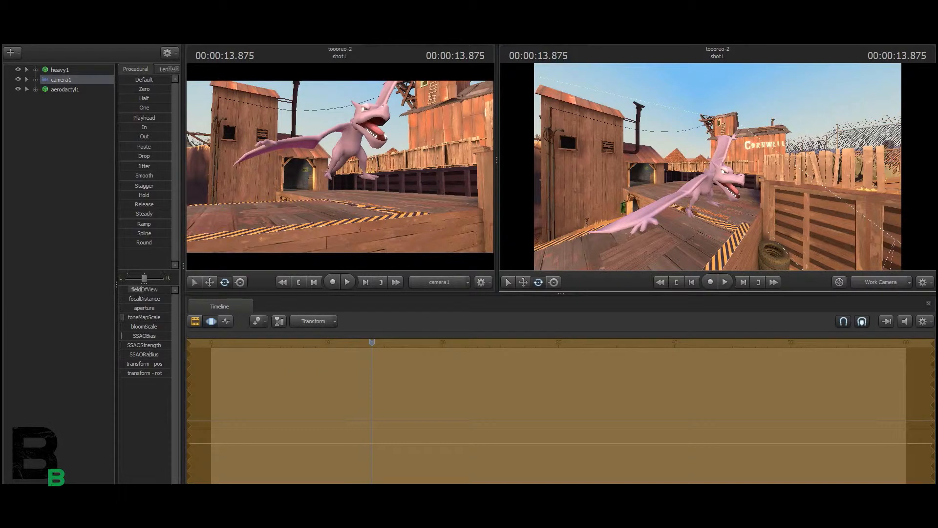
Raise aerodactyl1 straight up high above the platform at the start of the shot.
left_click(61, 79)
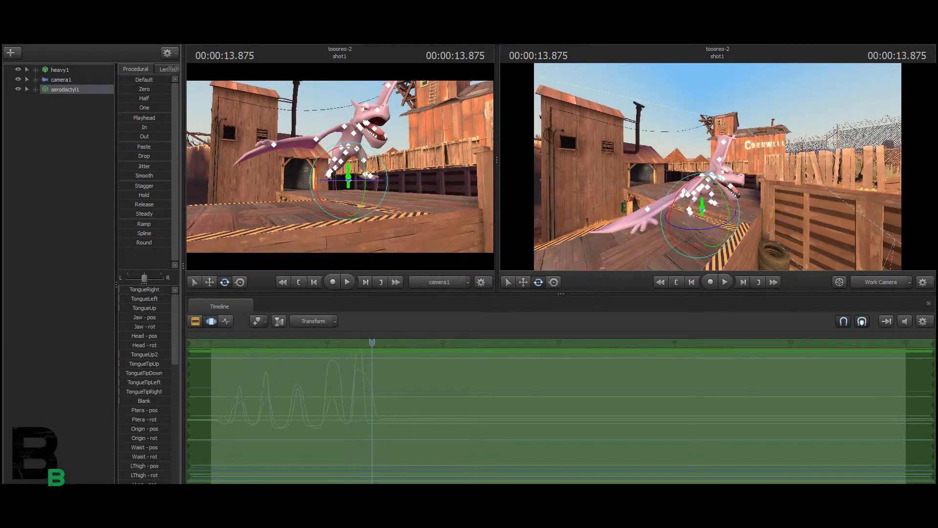
key("w")
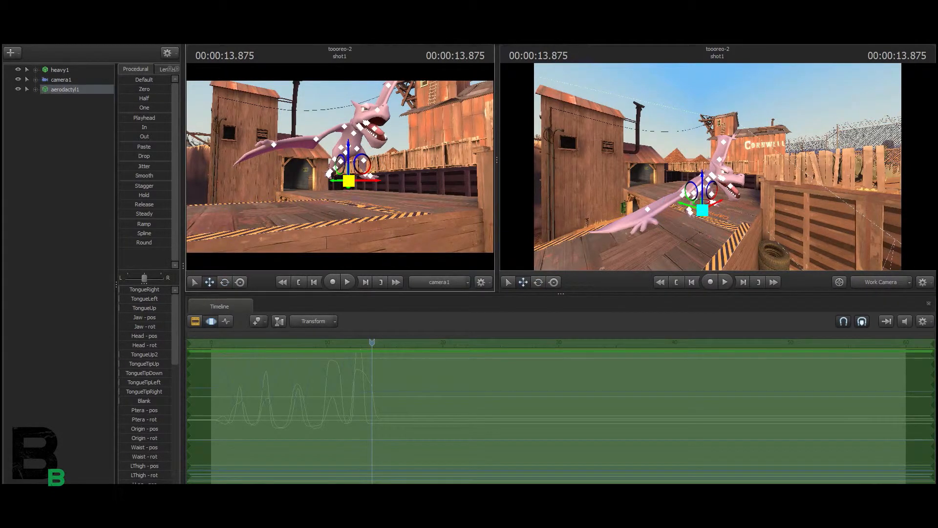
key("Home")
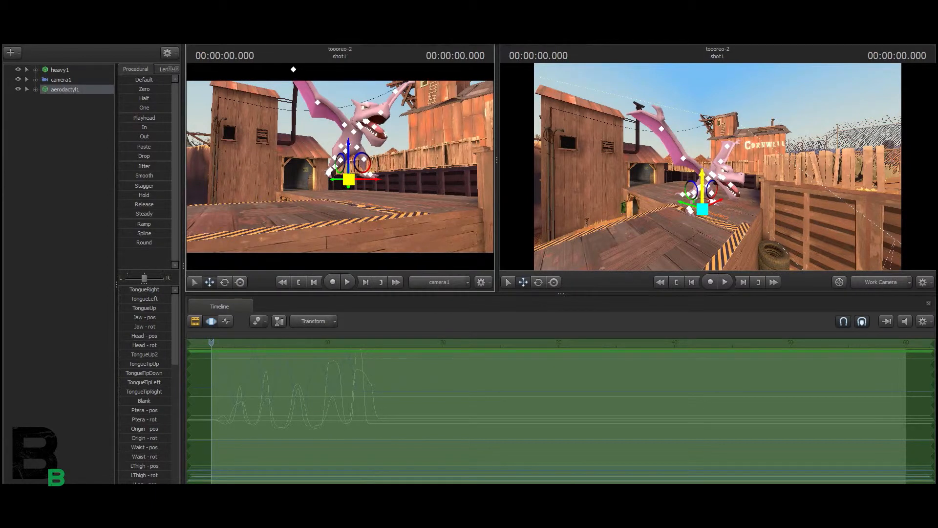
left_click_drag(702, 181, 702, 36)
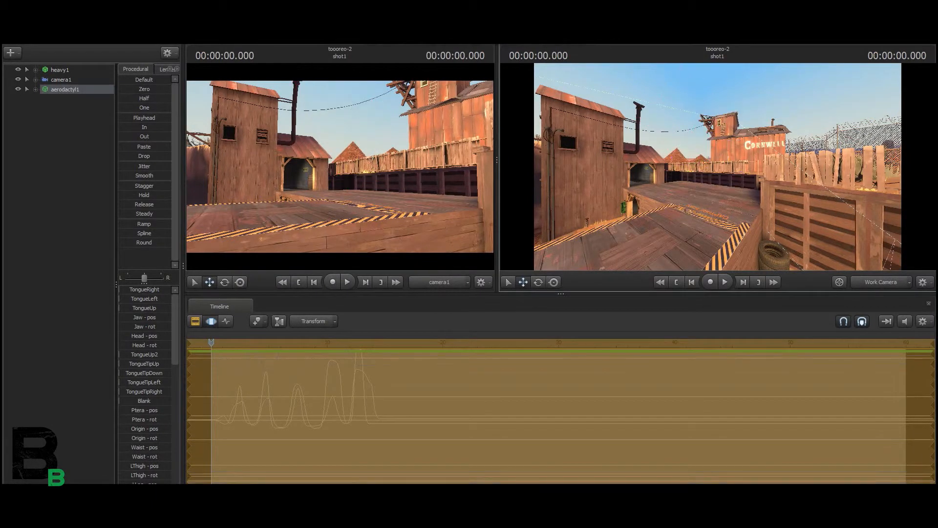
left_click_drag(717, 167, 713, 160)
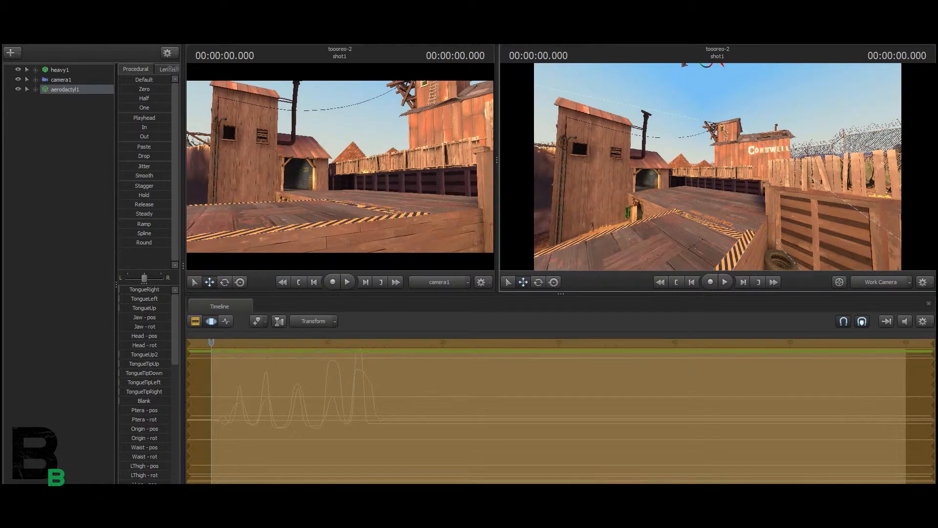
Re-aim camera1 upward to frame the heavy and the raised aerodactyl, and move aerodactyl1 across to the wooden tower.
left_click(61, 80)
left_click_drag(340, 167, 348, 125)
key("s")
key("a")
left_click(65, 89)
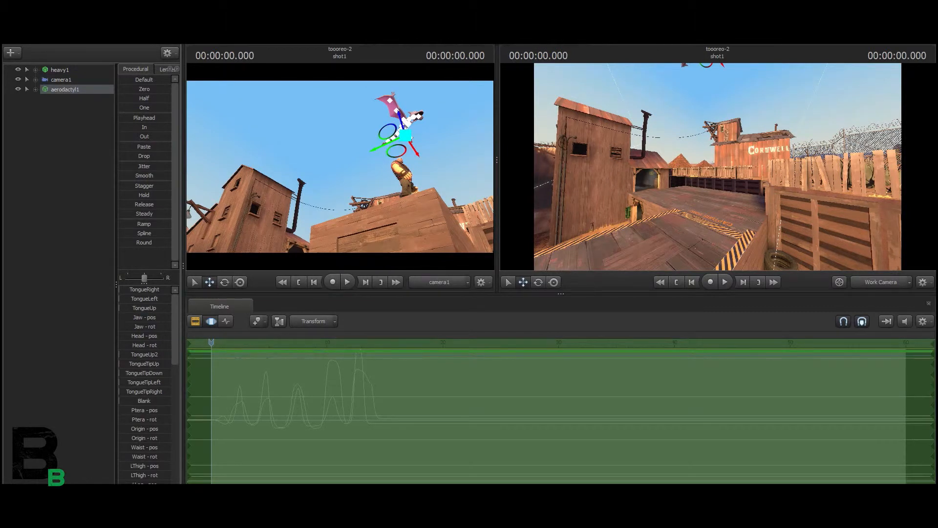
left_click_drag(382, 146, 238, 213)
Record aerodactyl1 flying live in a straight line from the wooden tower past the heavy, over about 12.5 seconds.
left_click_drag(684, 141, 714, 163)
key("s")
key("w")
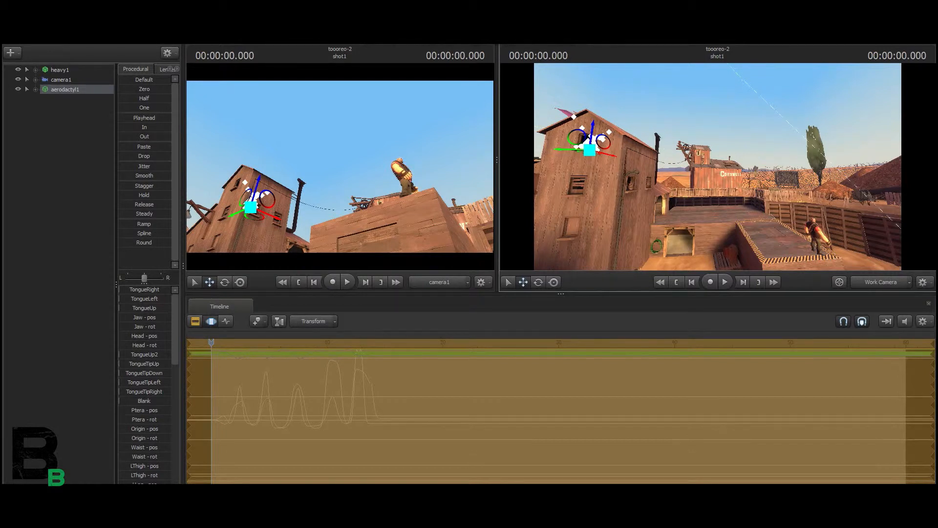
key("w")
left_click_drag(713, 162, 742, 150)
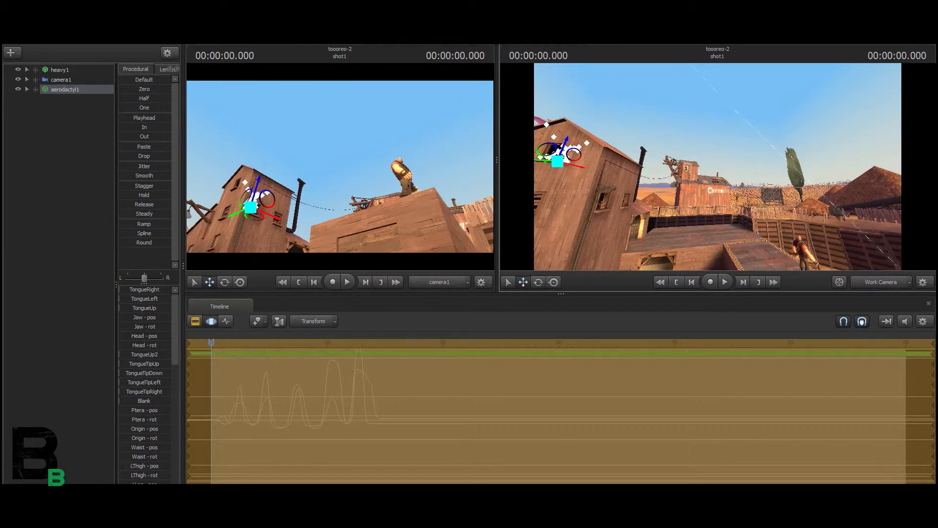
left_click_drag(714, 163, 695, 163)
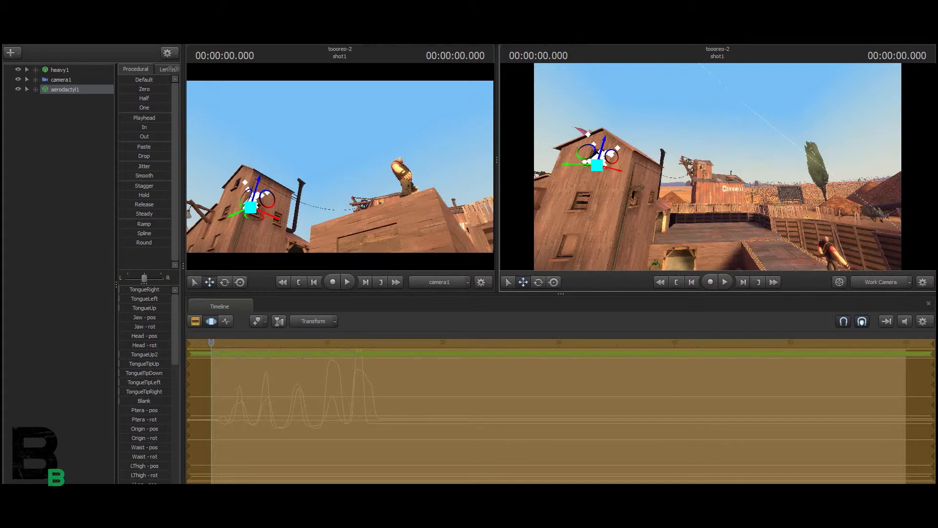
mouse_move(572, 164)
left_mouse_down()
mouse_move(778, 169)
mouse_move(562, 164)
left_mouse_up()
key("space")
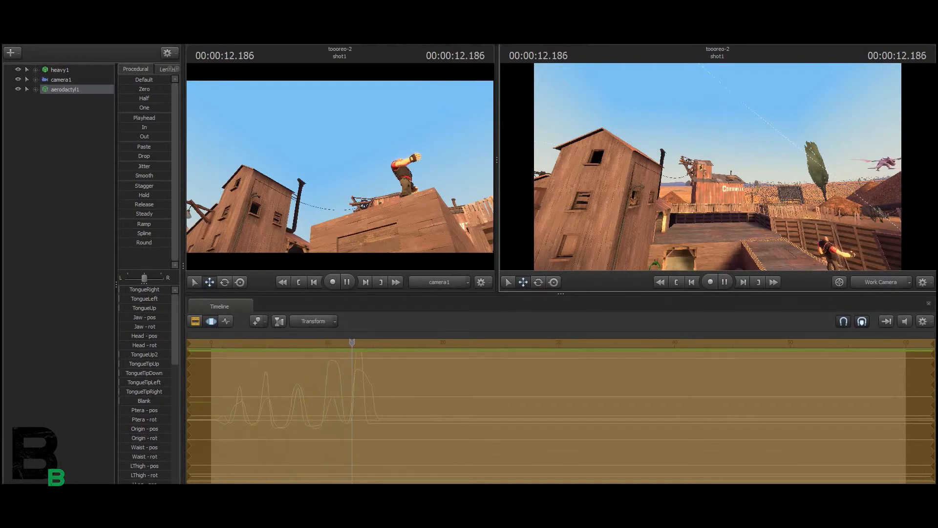
key("space")
Select aerodactyl1's Body control group and play its recorded flight from the start of the shot.
left_click(35, 90)
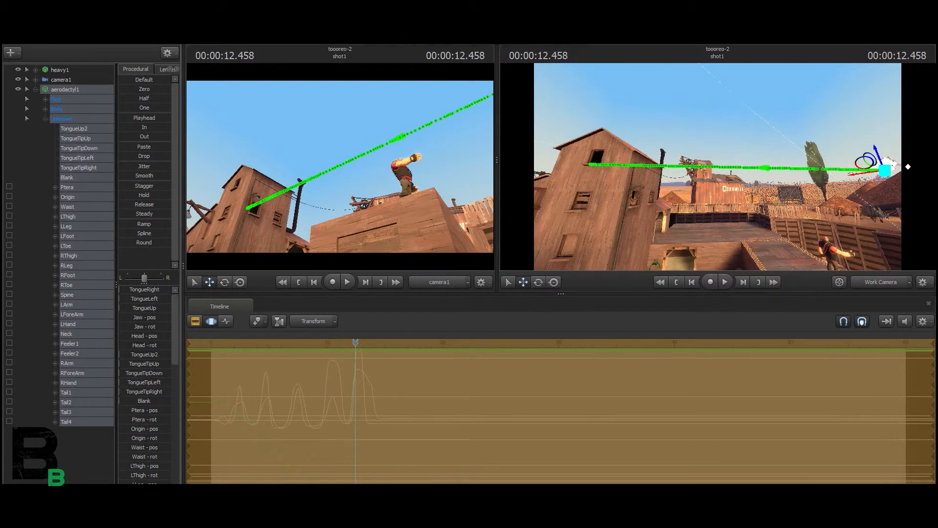
left_click(44, 118)
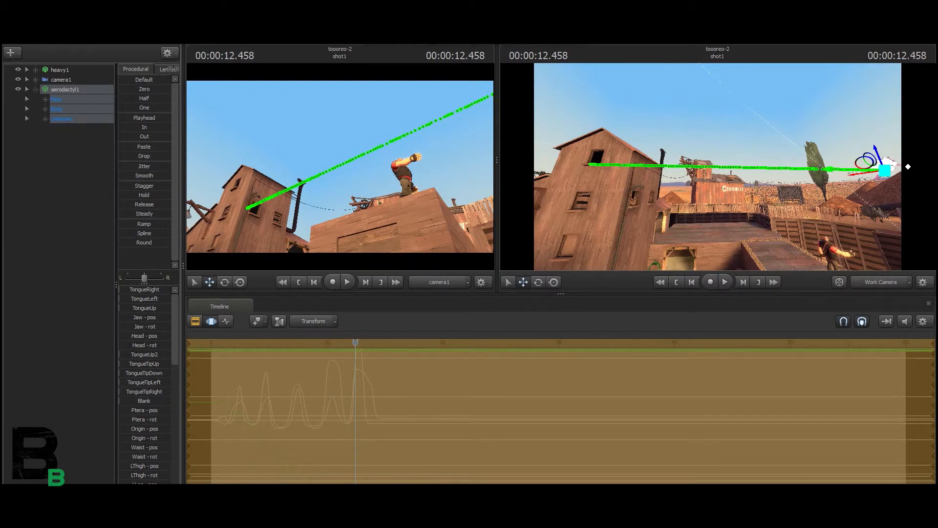
left_click(57, 109)
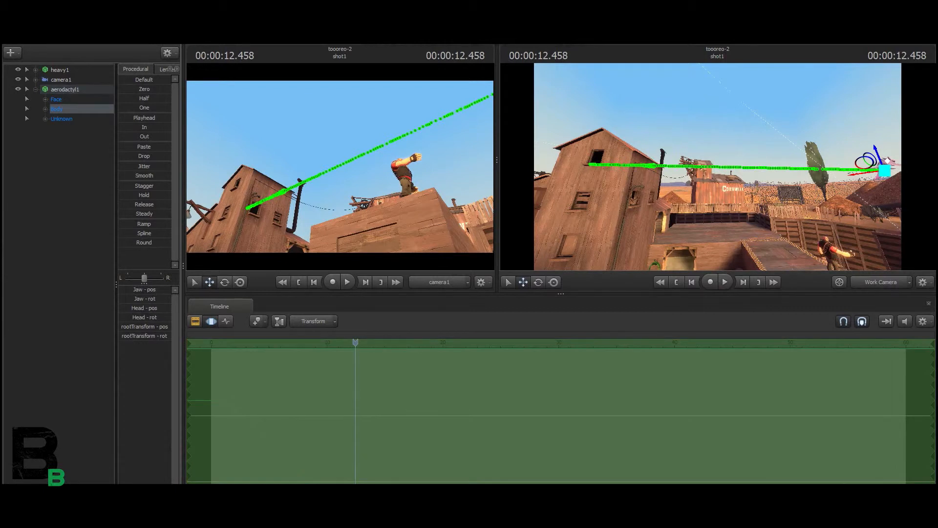
key("ctrl+c")
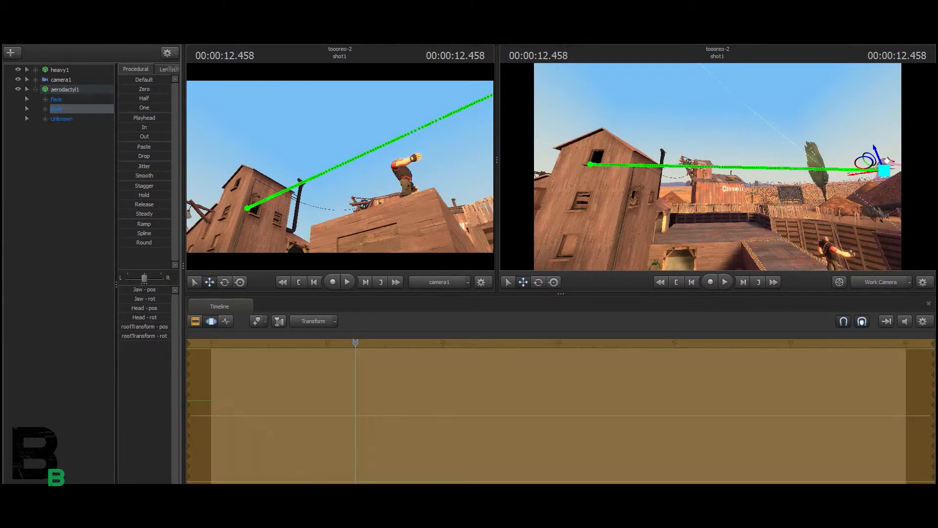
left_click(282, 282)
left_click(347, 282)
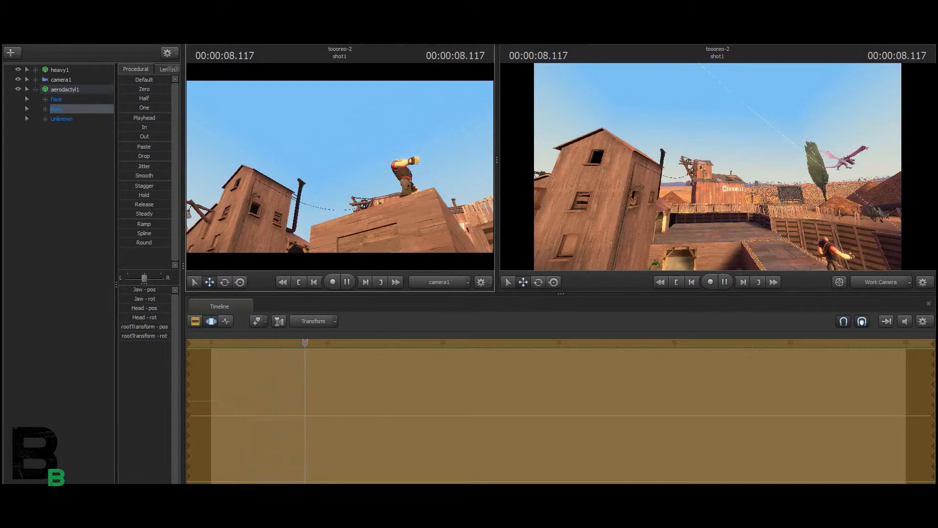
key("Escape")
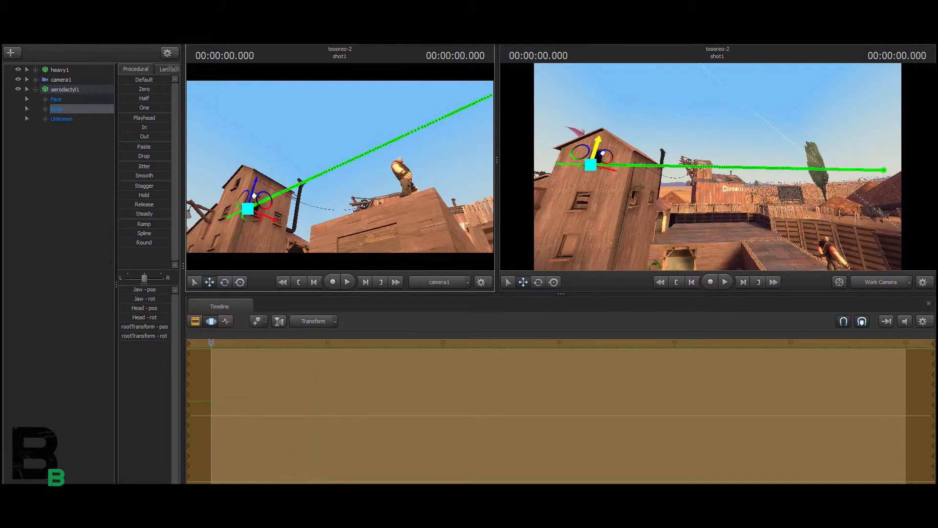
Try to record live vertical movement of aerodactyl1's Body controls from the start of the shot to about 5.4 seconds.
mouse_move(597, 144)
left_mouse_down()
mouse_move(594, 152)
mouse_move(599, 139)
left_mouse_up()
key("space")
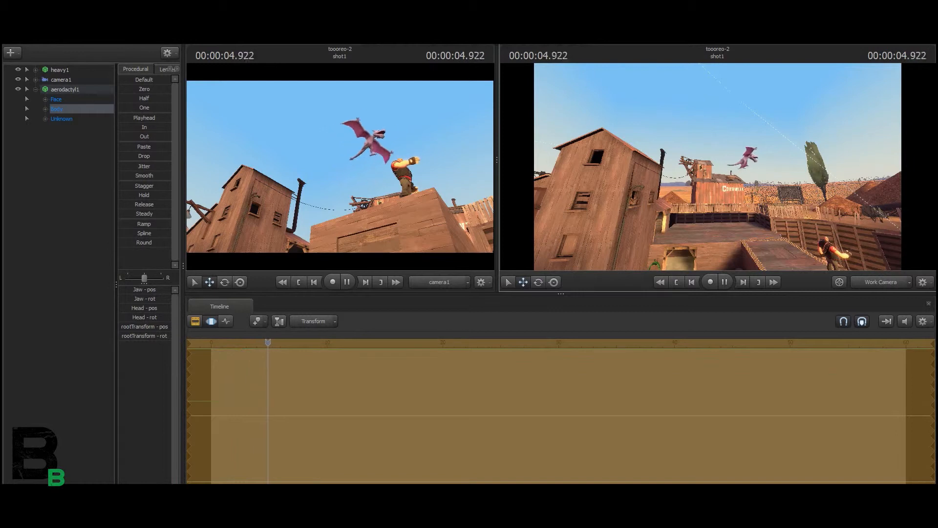
key("space")
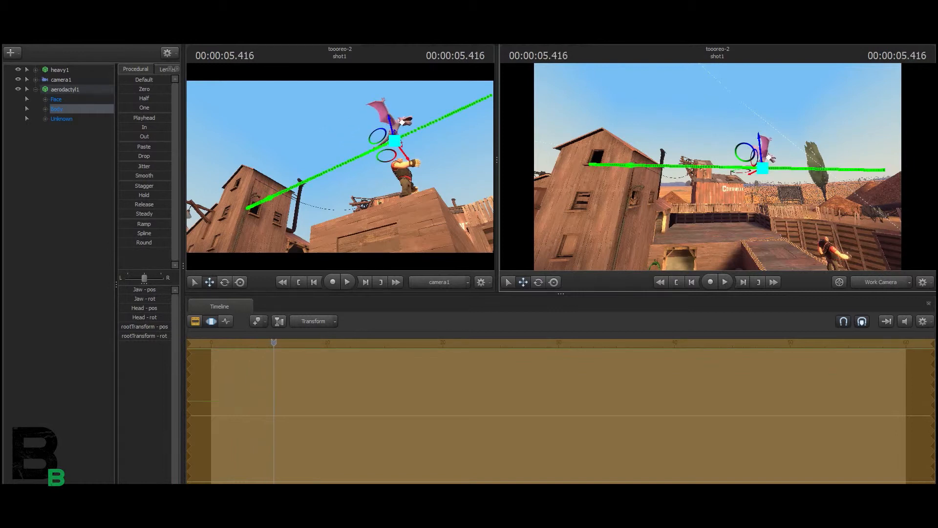
Try to record live up-and-down movement on only the z position of aerodactyl1's rootTransform from the start of the shot.
left_click(45, 109)
left_click(55, 118)
left_click(65, 129)
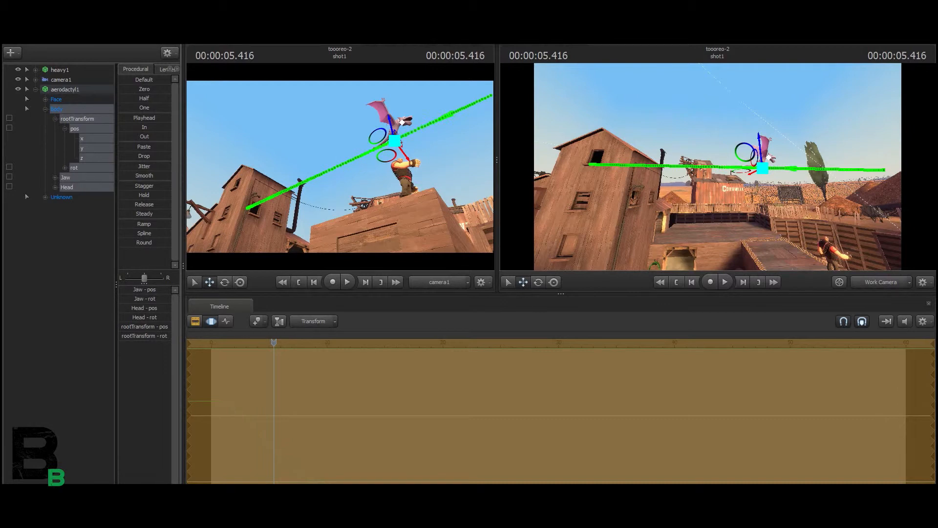
left_click(81, 159)
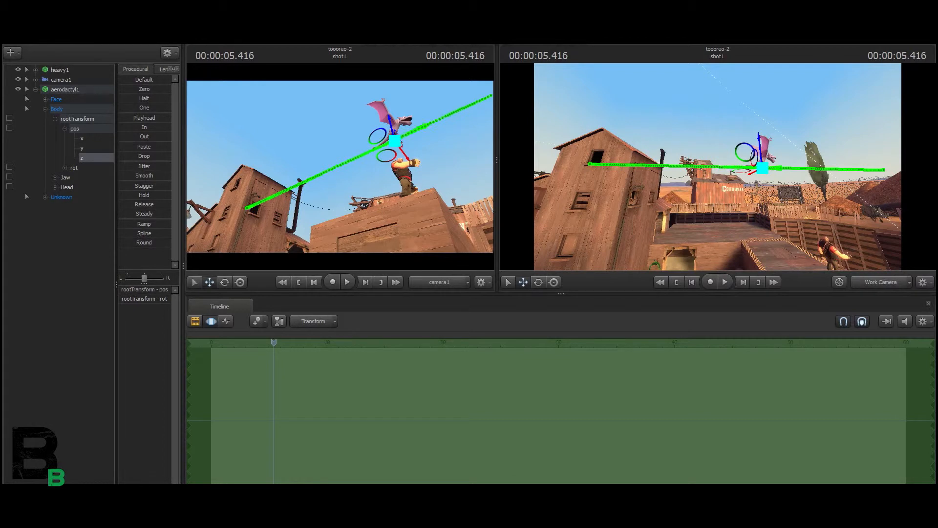
key("Home")
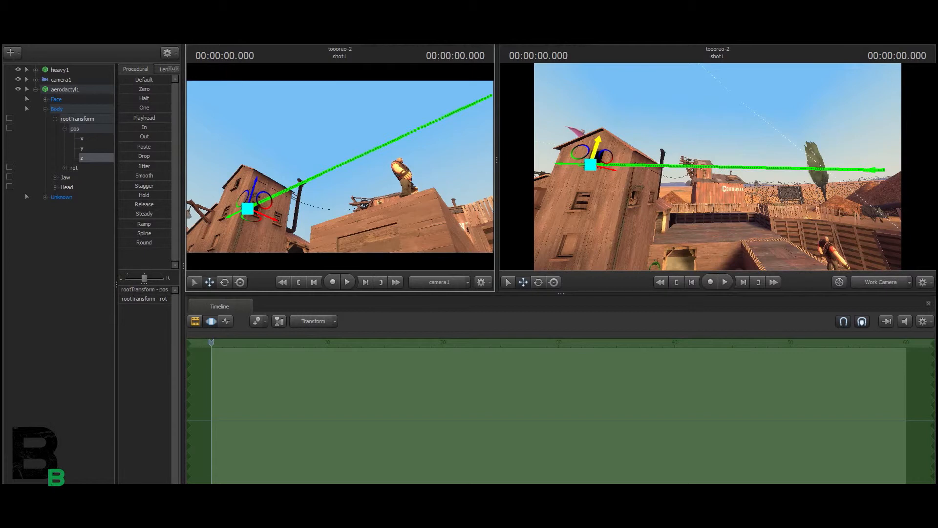
key("space")
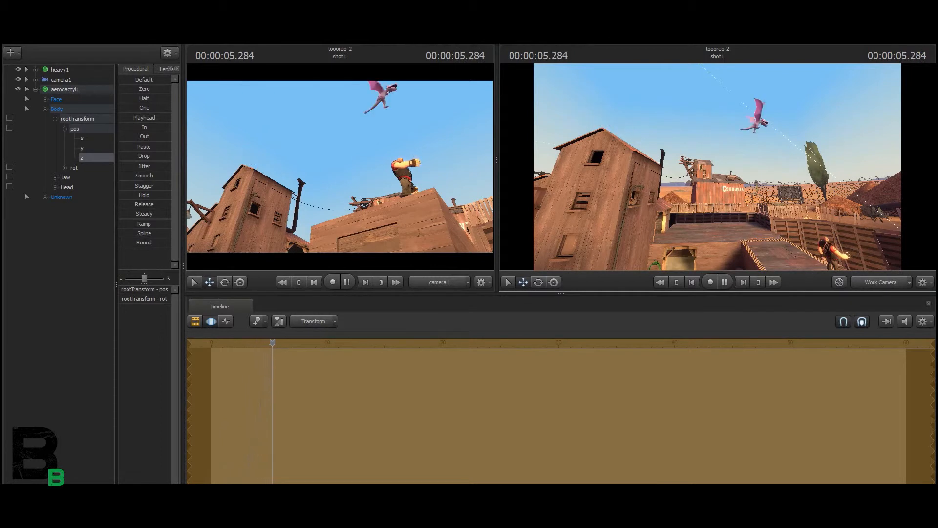
key("space")
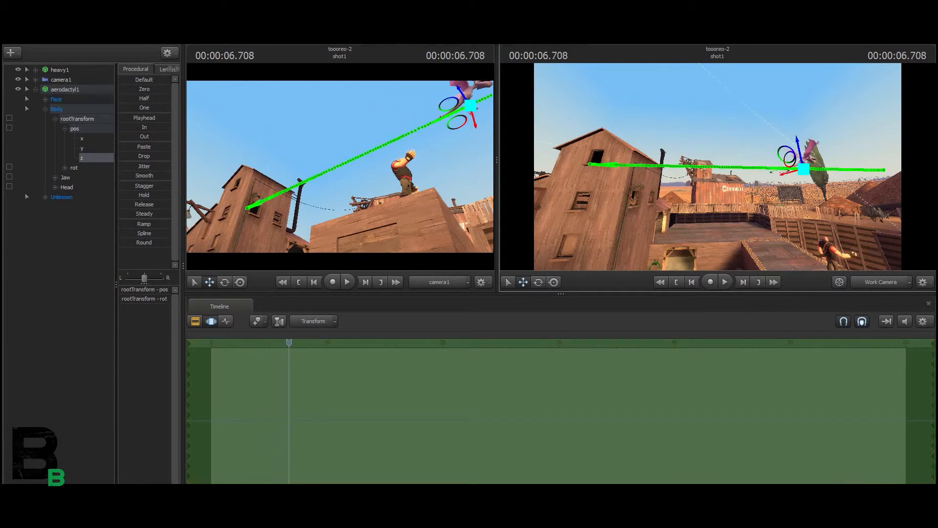
Play the flight from the start of the shot in the Clip Editor, viewed from behind the tower, with aerodactyl1's controls collapsed.
key("F2")
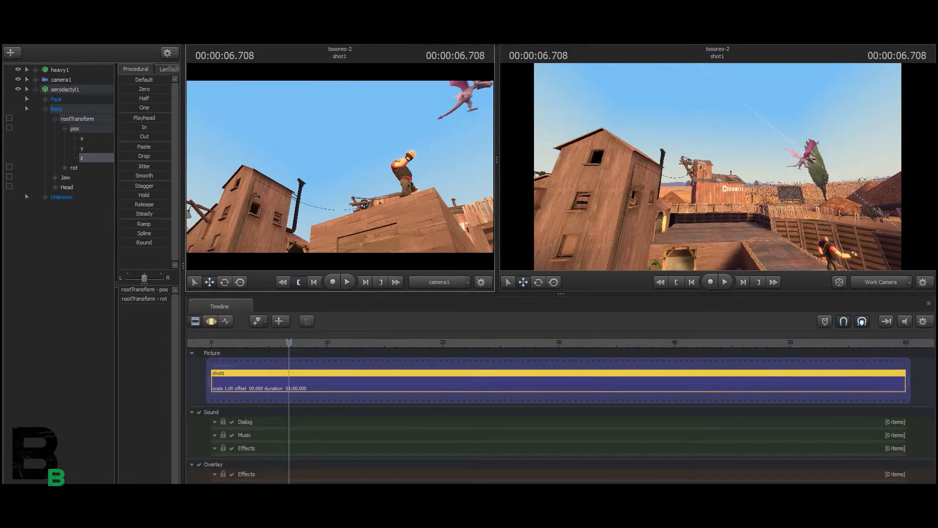
key("Home")
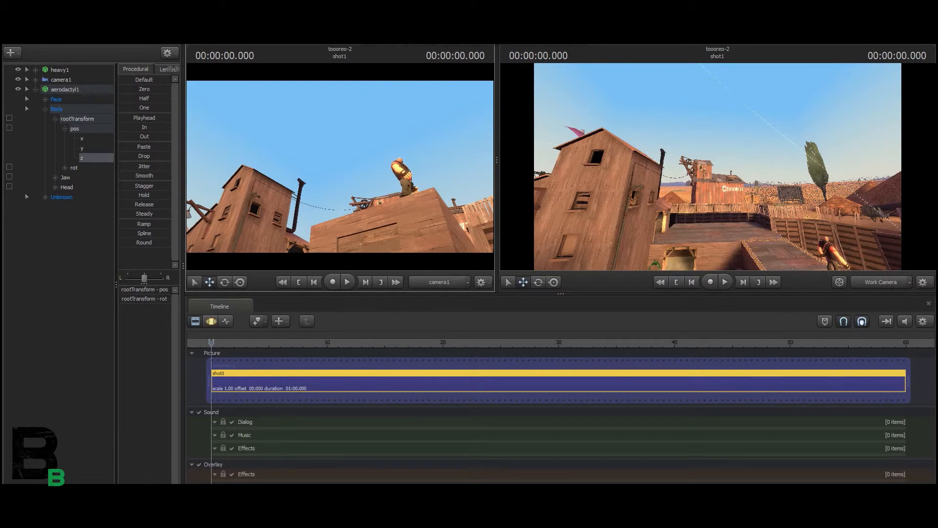
key("w")
left_click_drag(717, 166, 564, 170)
left_click(35, 89)
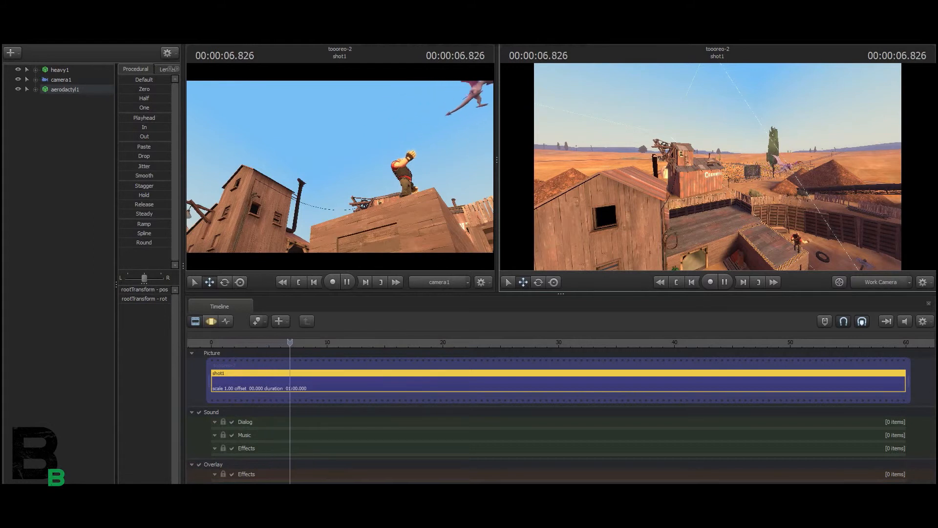
key("space")
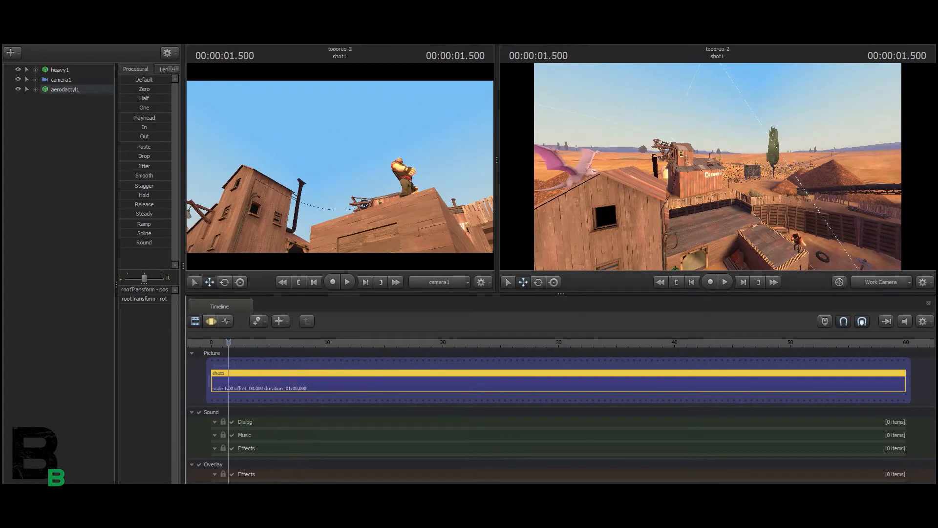
In the Motion Editor, rotate aerodactyl1's Jaw at the start of the shot to close its mouth.
key("F3")
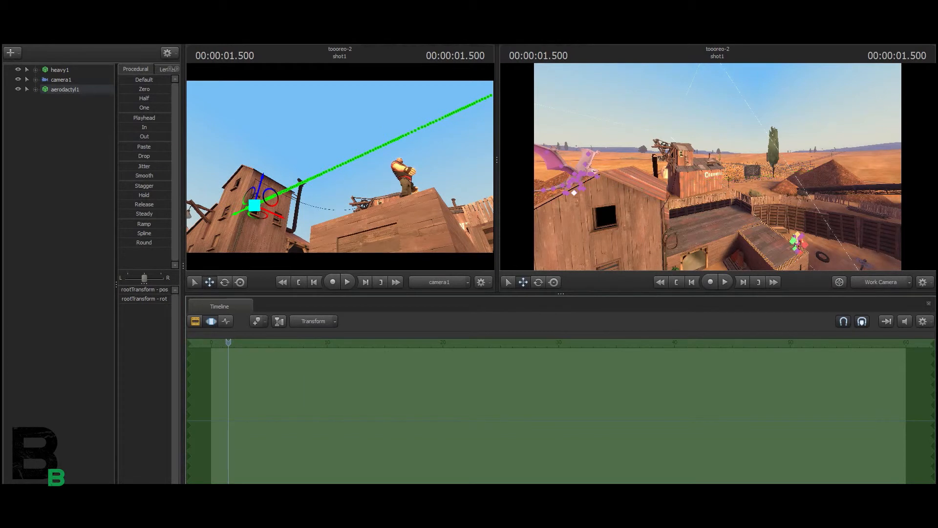
left_click(283, 282)
key("s")
left_click_drag(717, 168, 559, 191)
key("w")
key("s")
key("d")
key("w")
key("d")
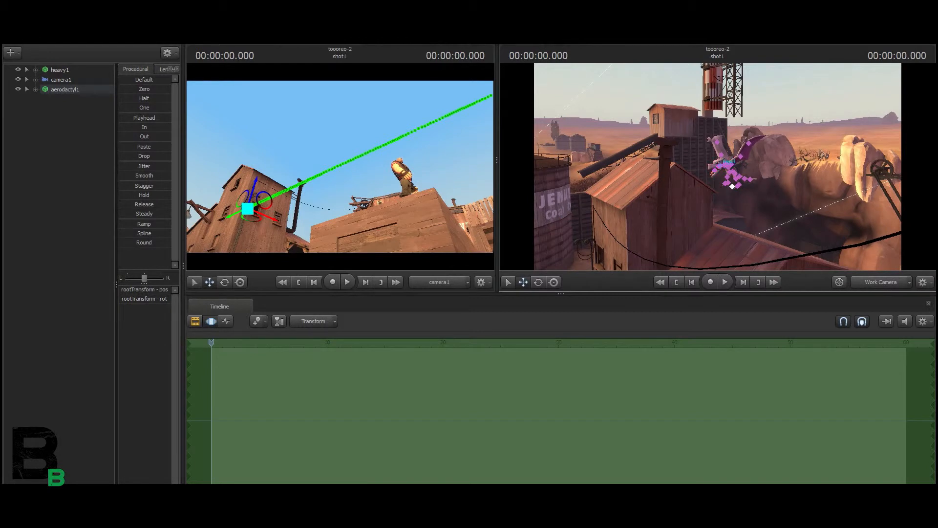
left_click(721, 166, "ctrl")
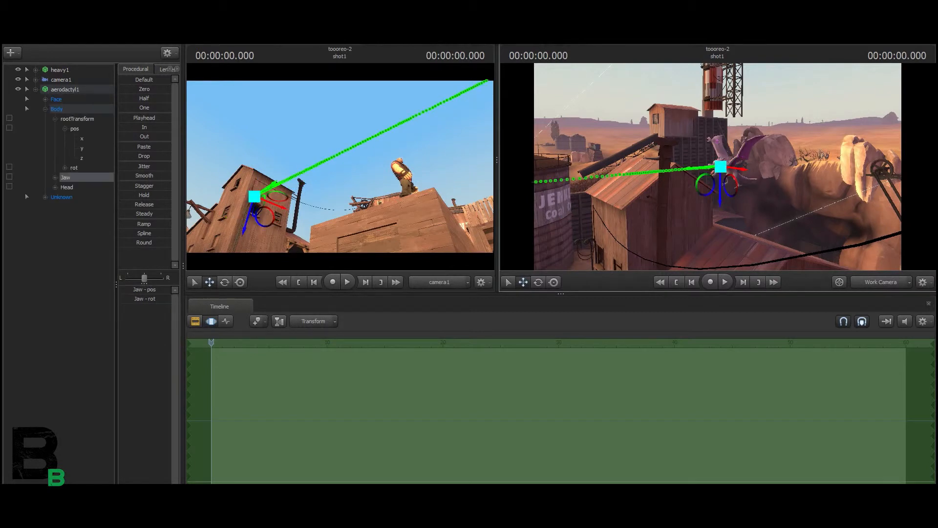
key("w")
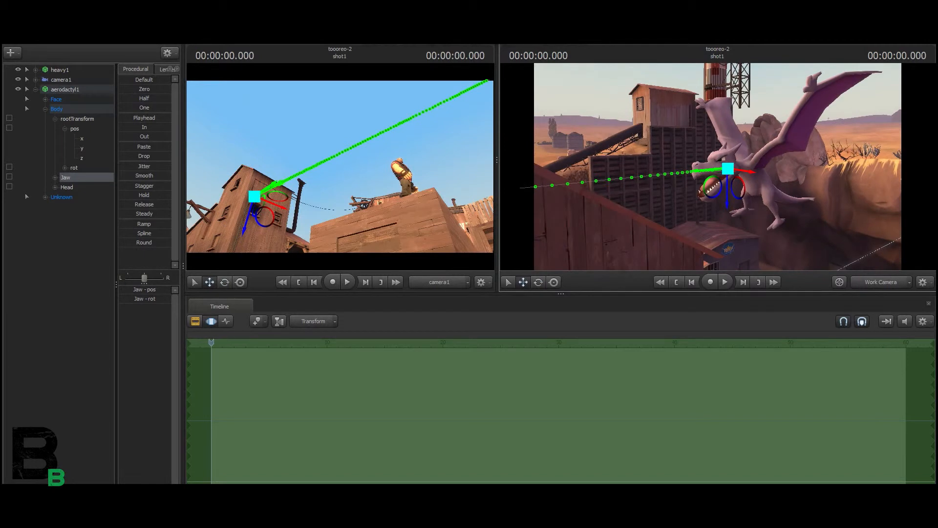
key("e")
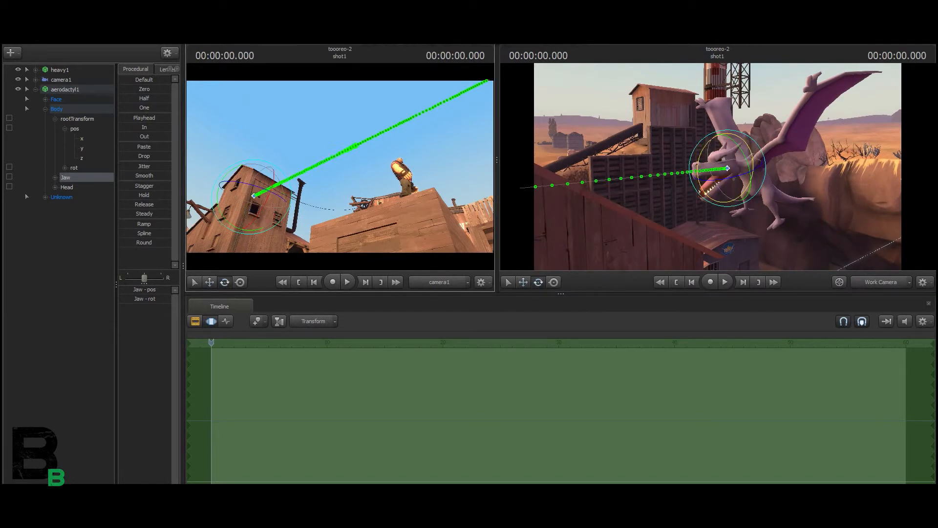
left_click_drag(698, 174, 698, 177)
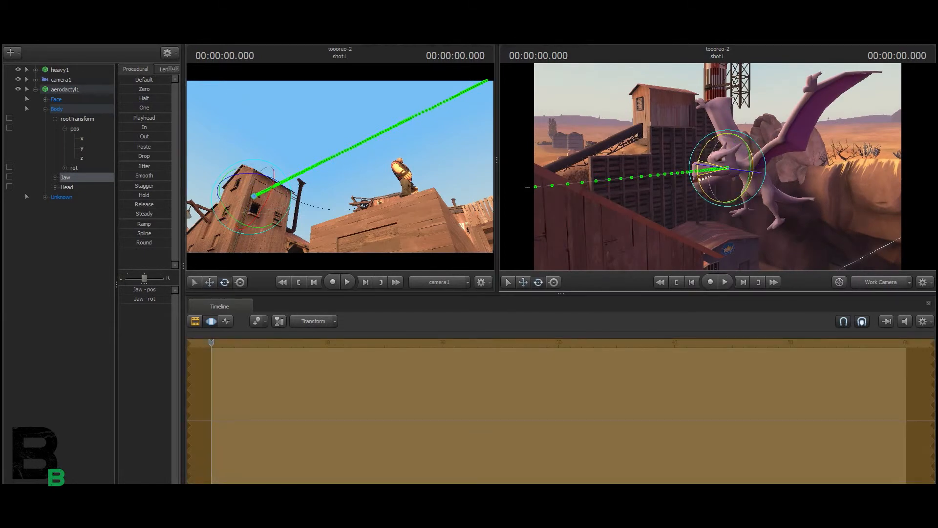
key("space")
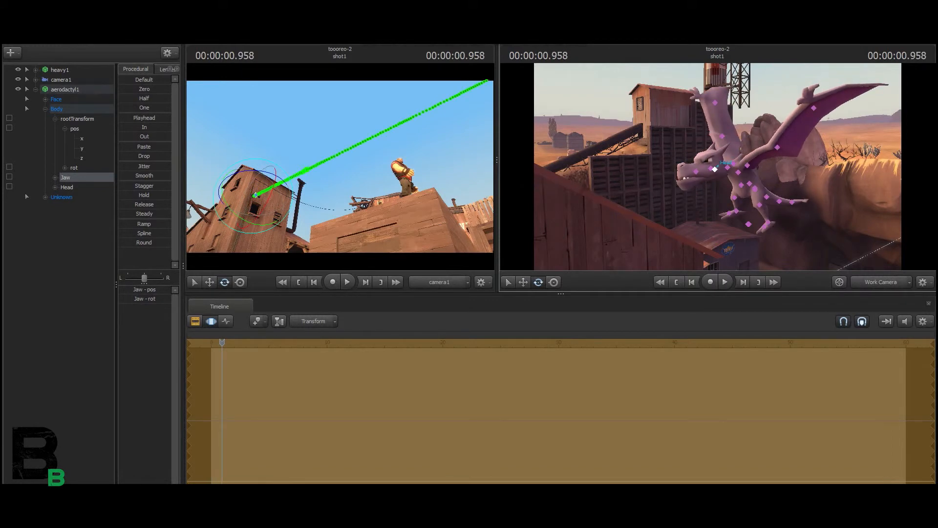
Record a live rotation of aerodactyl1's Neck as it flies past the heavy, stopping at about 8.8 seconds.
left_click(727, 167, "ctrl")
mouse_move(697, 176)
left_mouse_down()
mouse_move(698, 167)
mouse_move(703, 187)
left_mouse_up()
left_click_drag(728, 149, 640, 163)
key("s")
key("w")
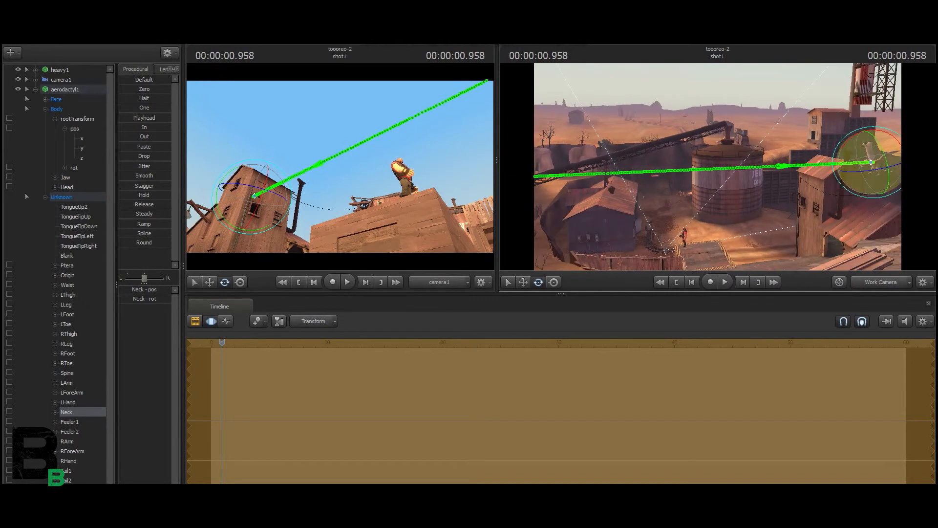
key("space")
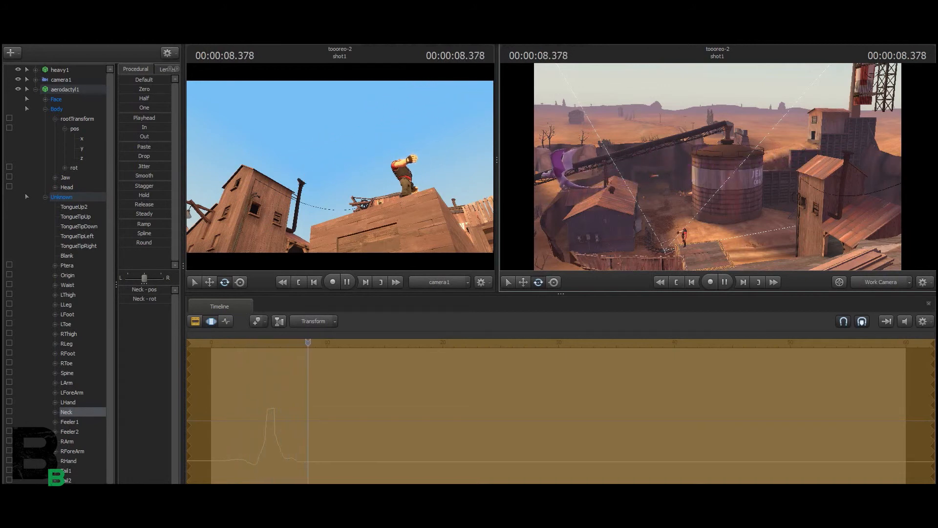
key("space")
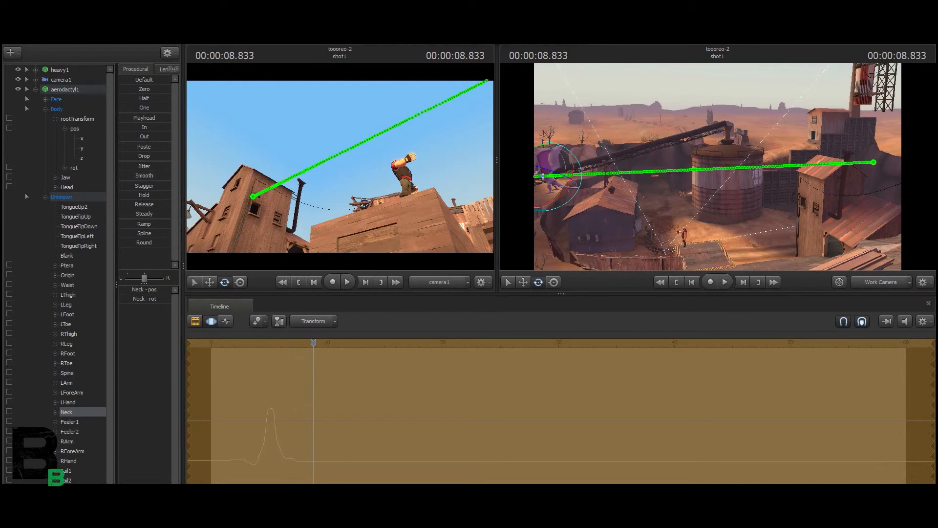
Play the neck animation from the start of the shot, switch to the Clip Editor and collapse aerodactyl1's controls.
left_click(283, 282)
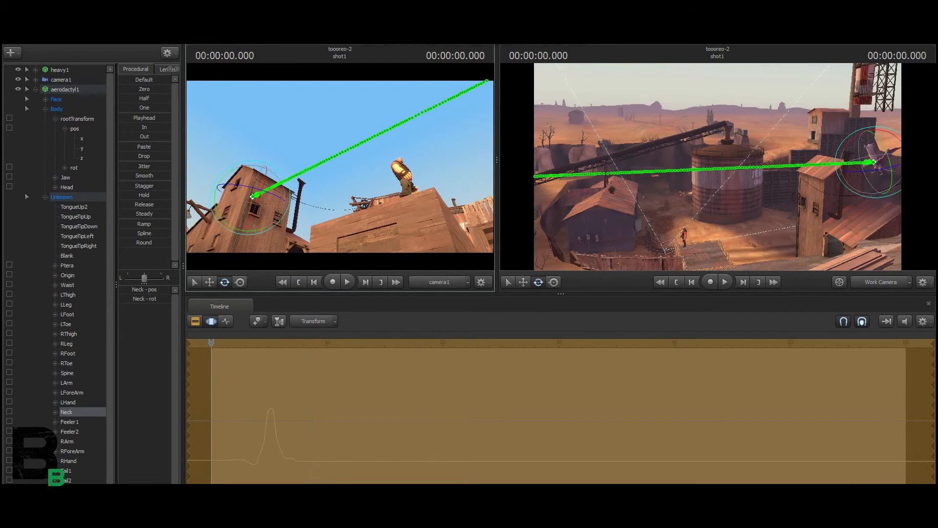
key("space")
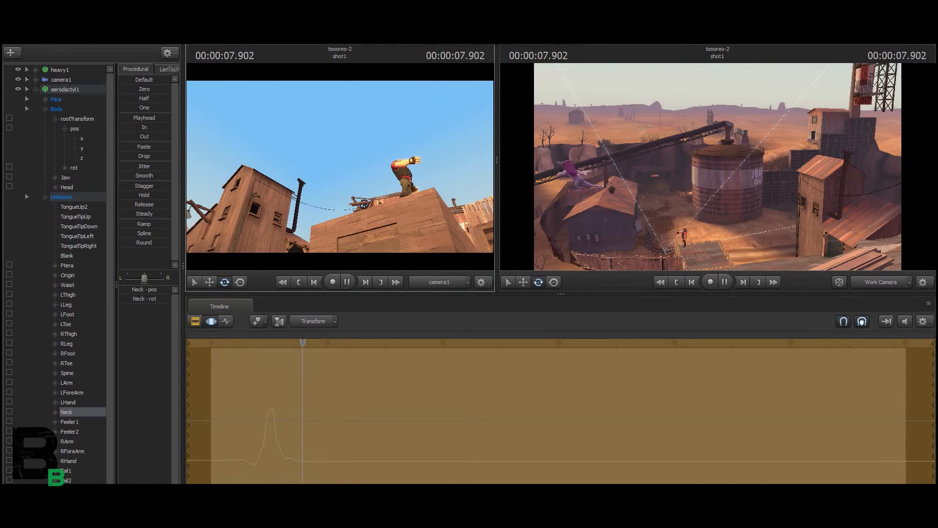
key("F3")
key("space")
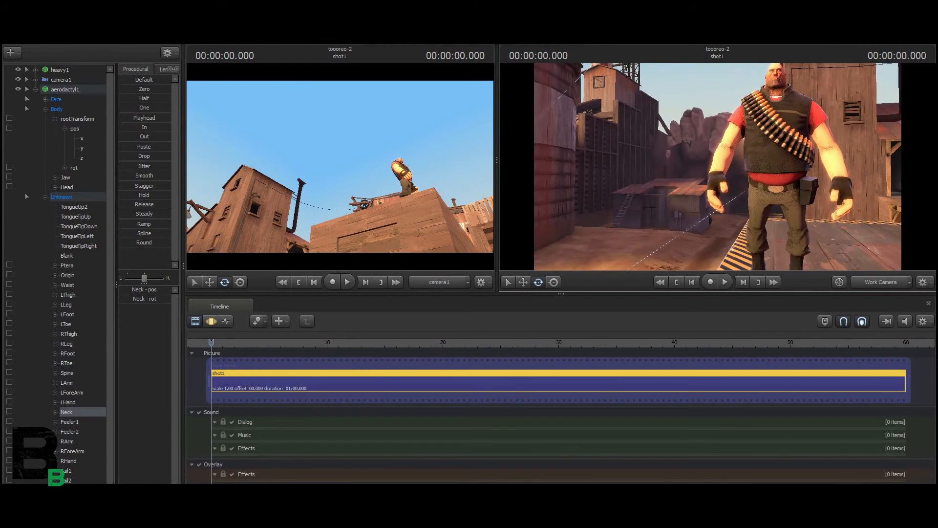
left_click(35, 89)
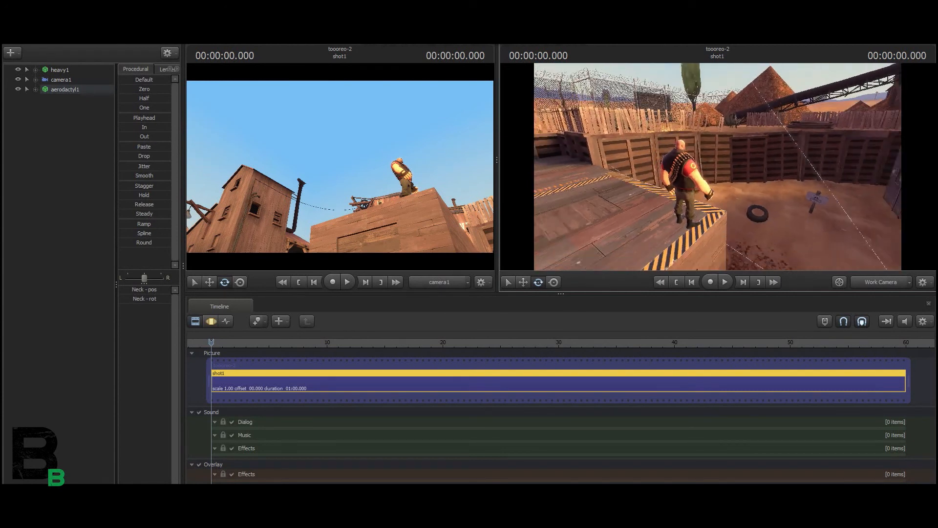
left_click_drag(717, 166, 674, 166)
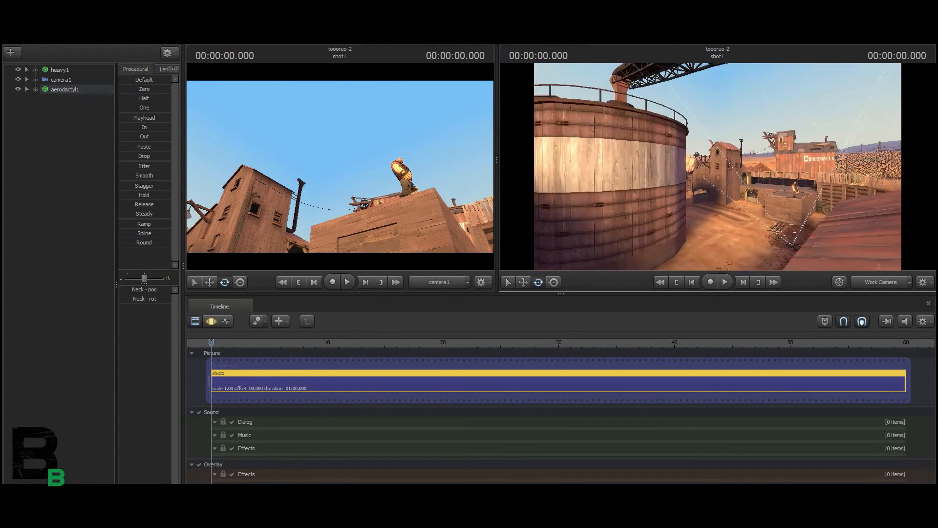